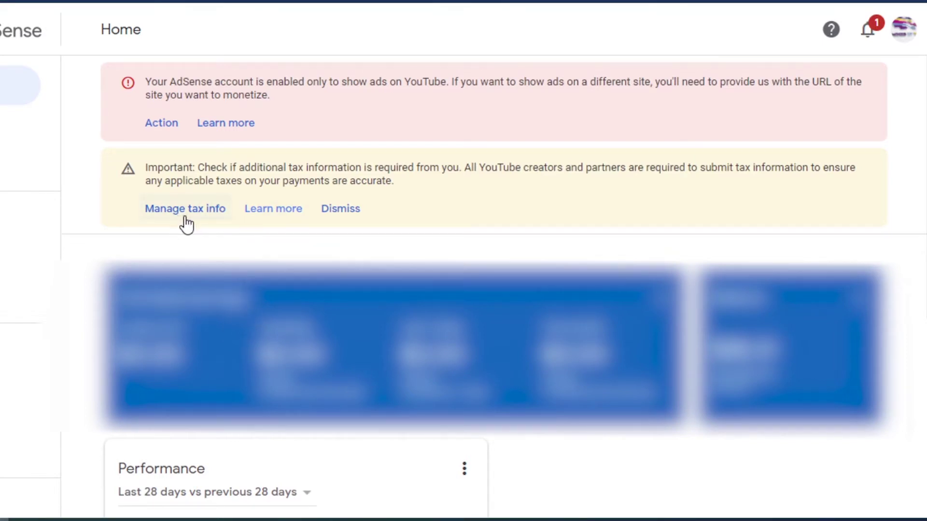
# Glance at notifications, then go to Manage tax info and add United States tax info
pyautogui.click(869, 34)
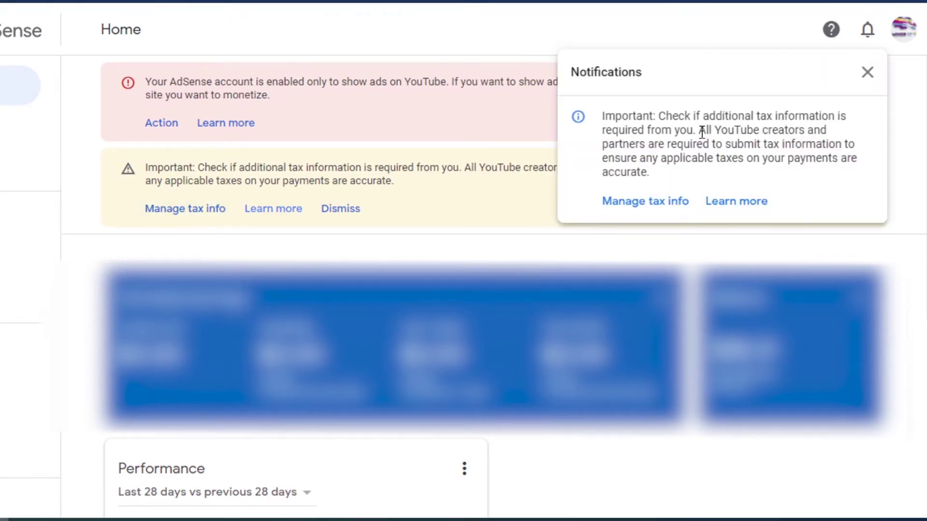
pyautogui.click(864, 74)
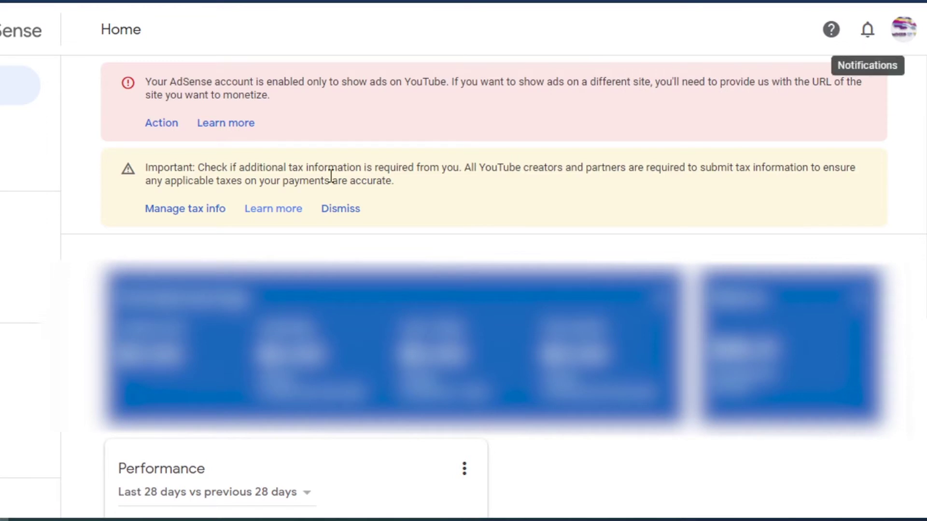
pyautogui.click(184, 216)
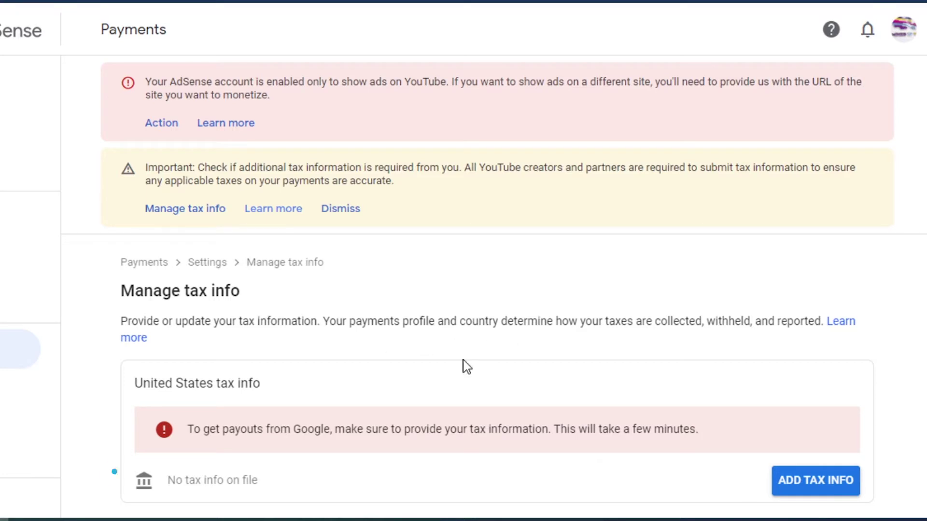
pyautogui.click(805, 482)
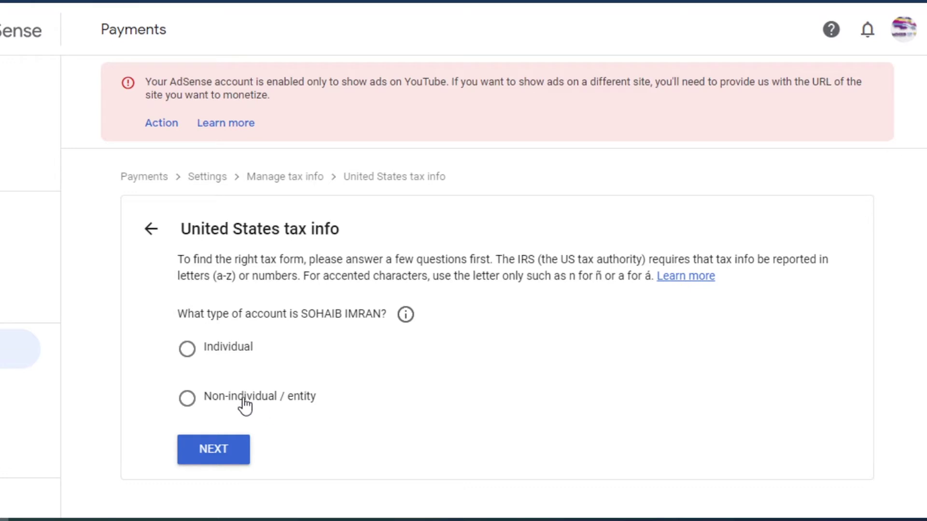
# Answer Individual and not a US citizen or resident, then choose and start the W-8BEN form
pyautogui.click(188, 360)
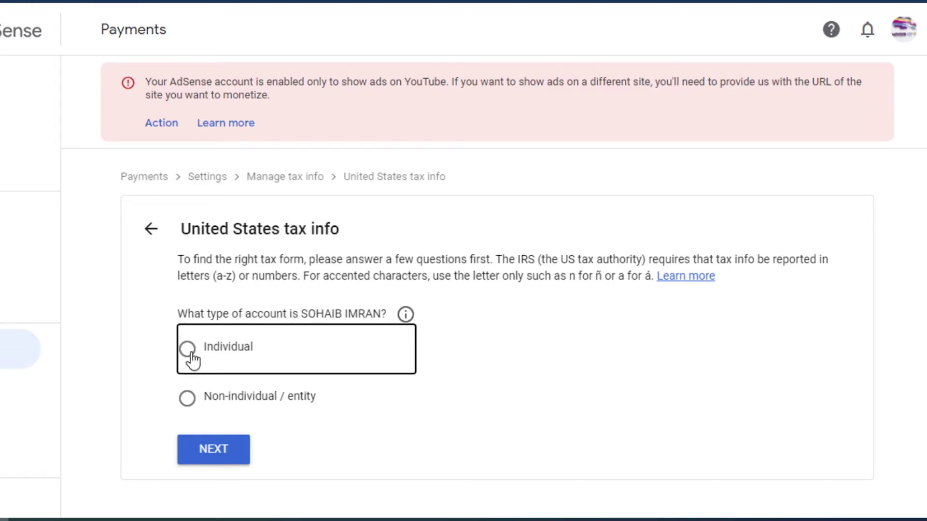
pyautogui.click(226, 452)
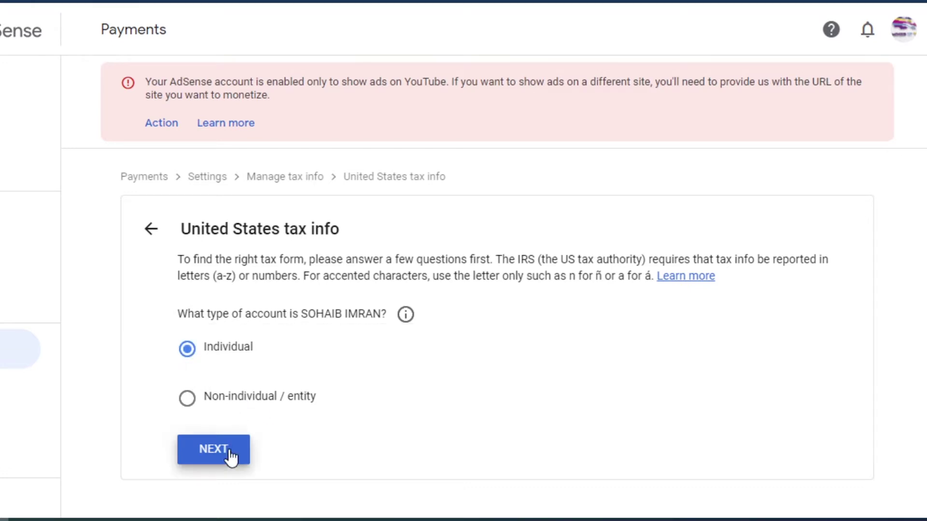
pyautogui.scroll(-2, 572, 386)
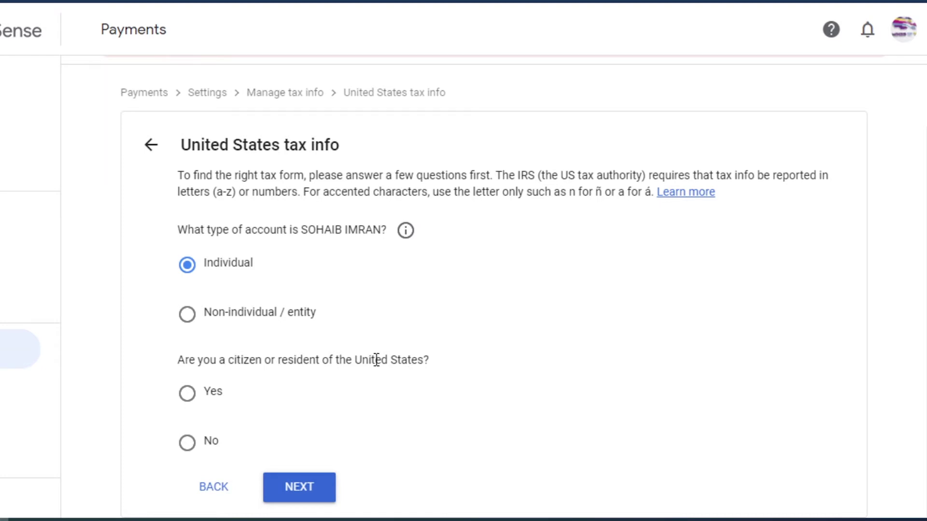
pyautogui.click(187, 443)
pyautogui.click(312, 501)
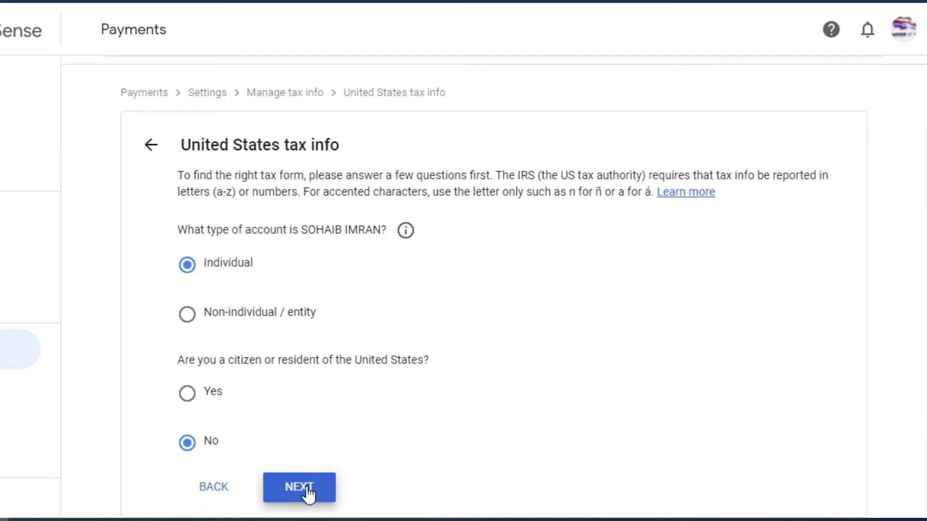
pyautogui.scroll(-3, 528, 362)
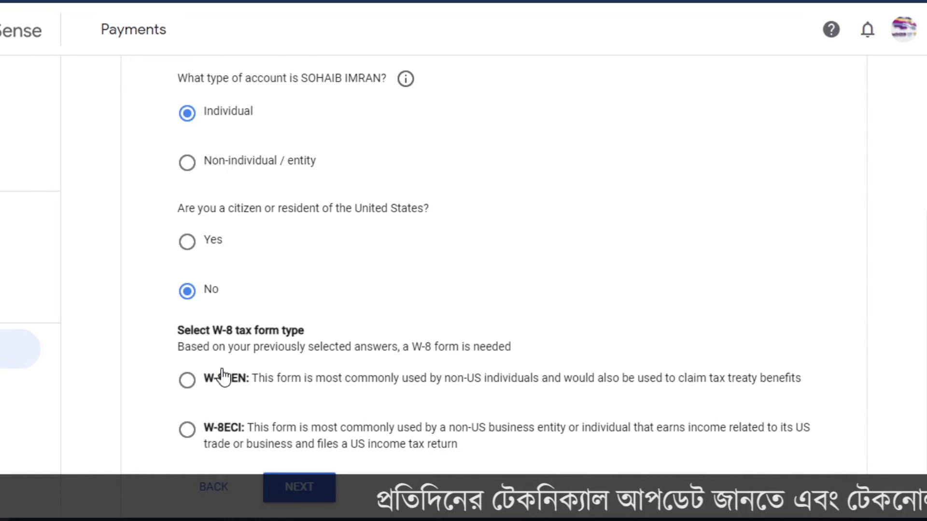
pyautogui.click(187, 382)
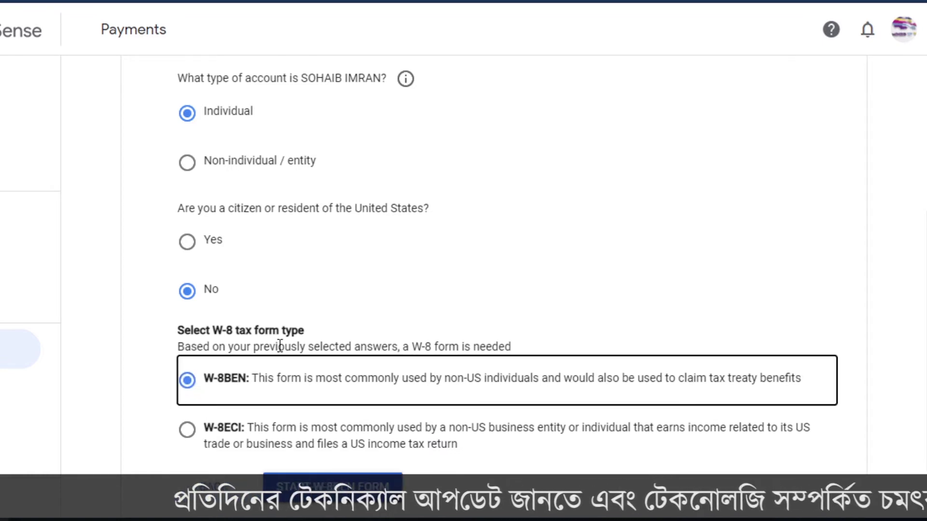
pyautogui.click(332, 486)
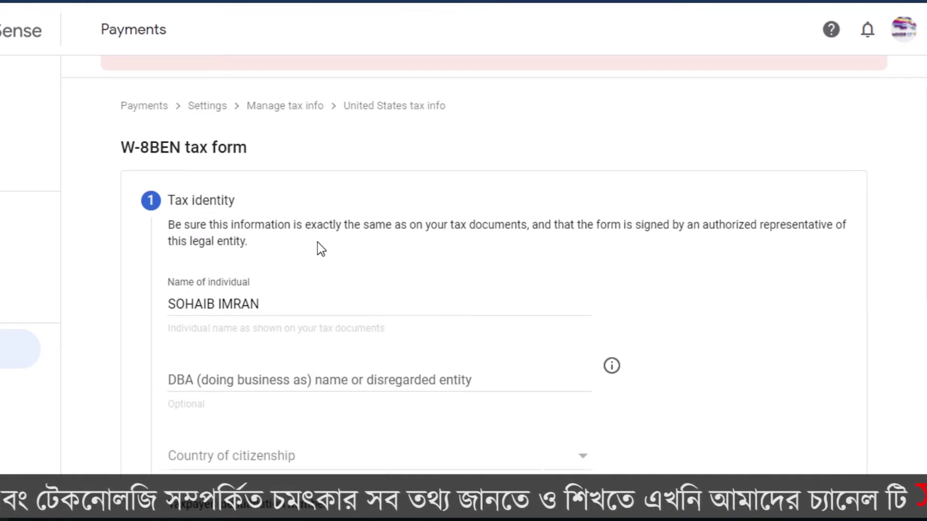
# Set the W-8BEN country of citizenship to Bangladesh
pyautogui.scroll(-2, 309, 280)
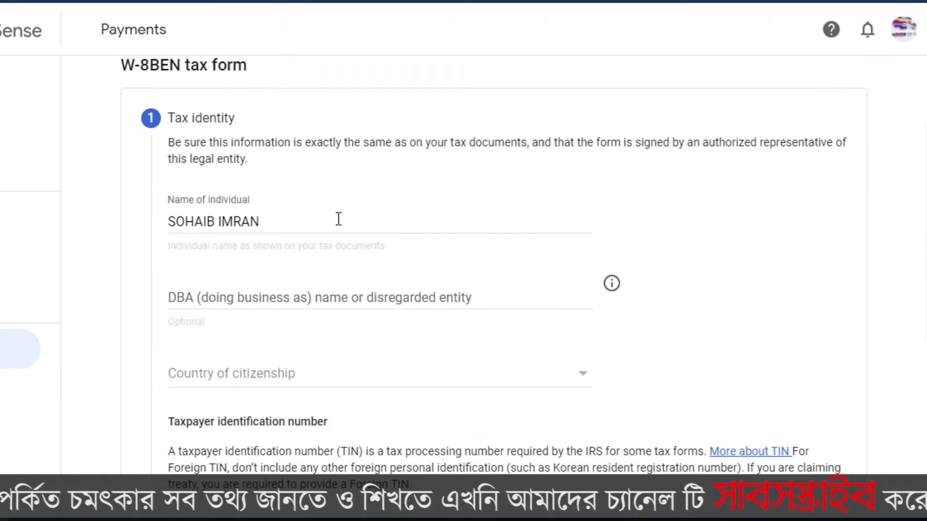
pyautogui.click(292, 219)
pyautogui.scroll(-2, 454, 250)
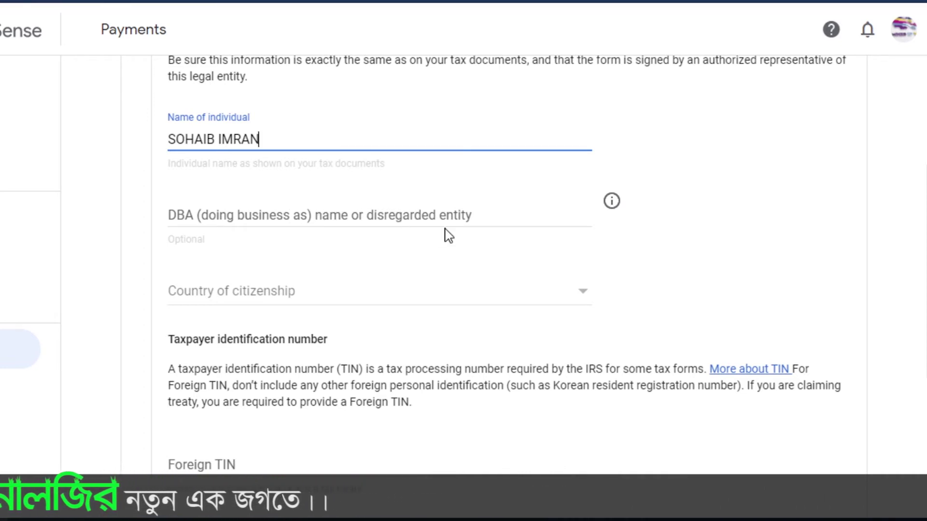
pyautogui.scroll(-2, 448, 234)
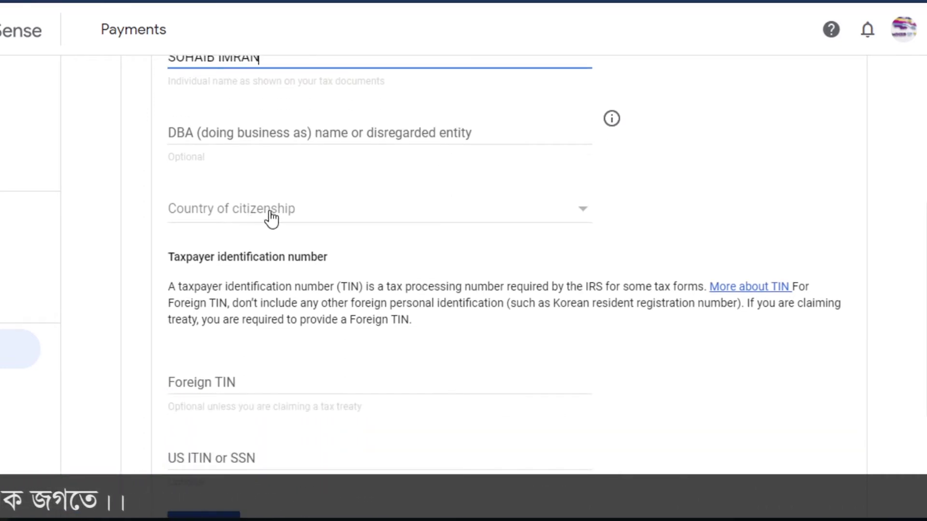
pyautogui.click(332, 221)
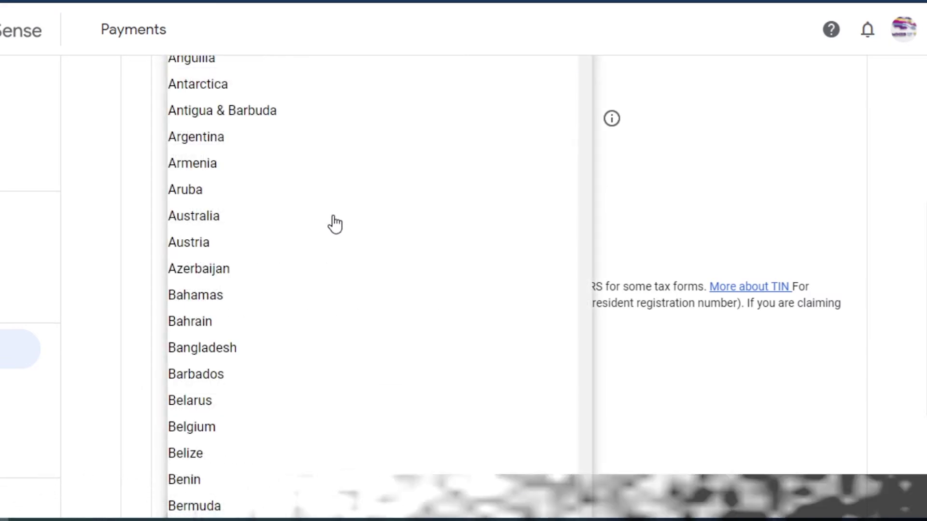
pyautogui.scroll(-2, 265, 248)
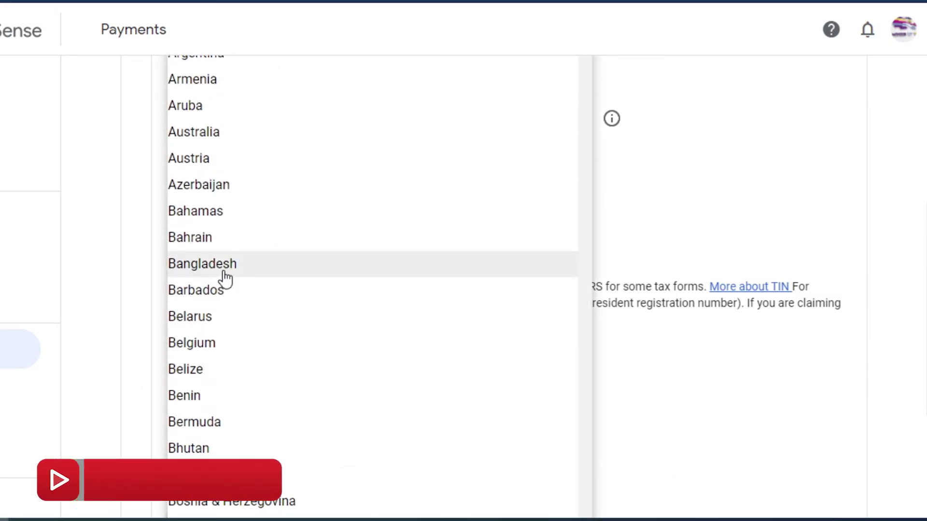
pyautogui.click(225, 278)
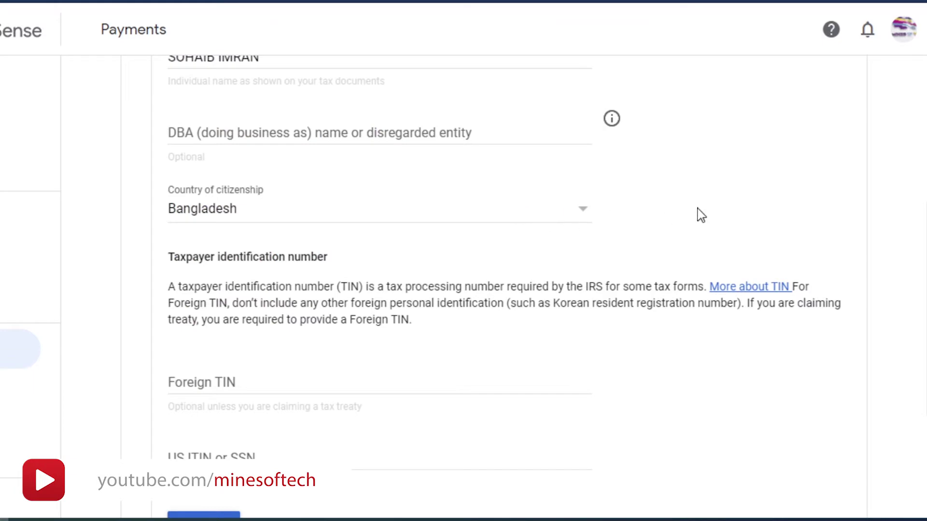
# Paste the foreign tax ID into Foreign TIN, leave US ITIN/SSN blank, and continue to Address
pyautogui.scroll(-2, 693, 214)
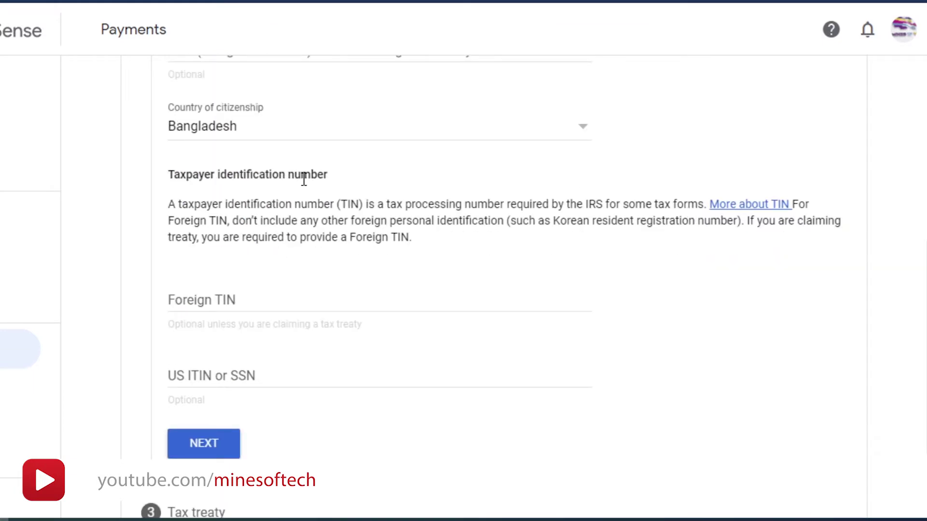
pyautogui.click(253, 302)
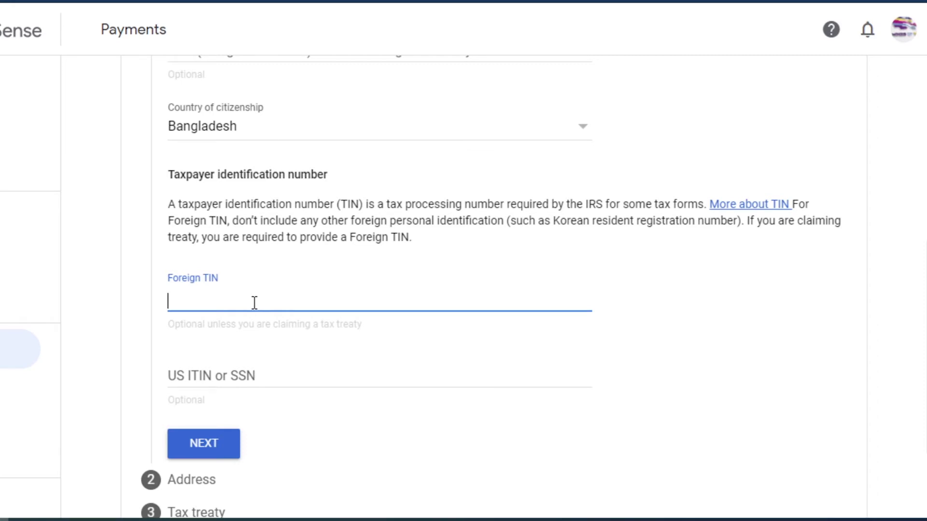
pyautogui.scroll(-2, 270, 292)
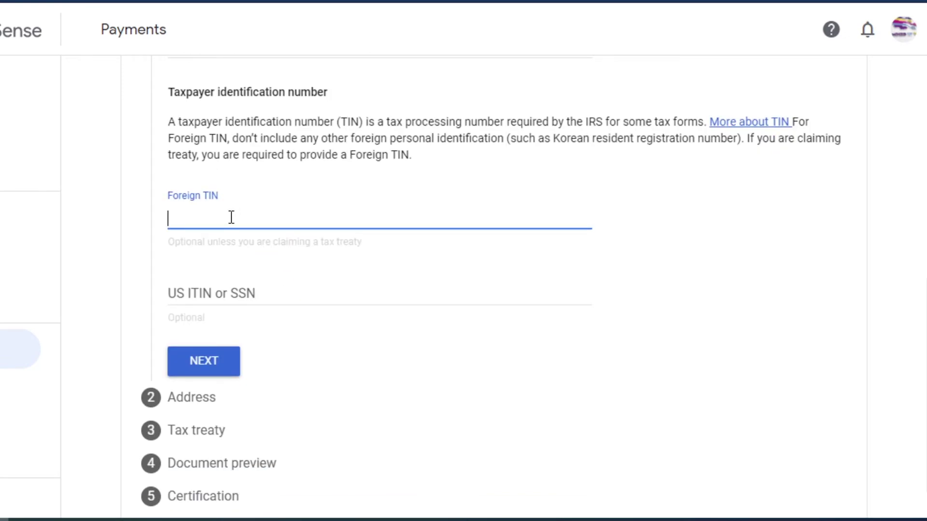
pyautogui.rightClick(259, 219)
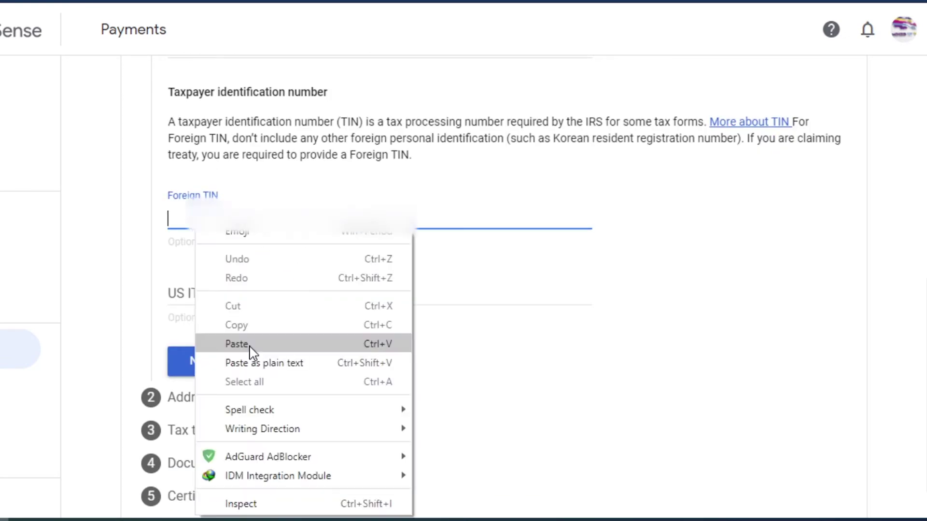
pyautogui.click(249, 344)
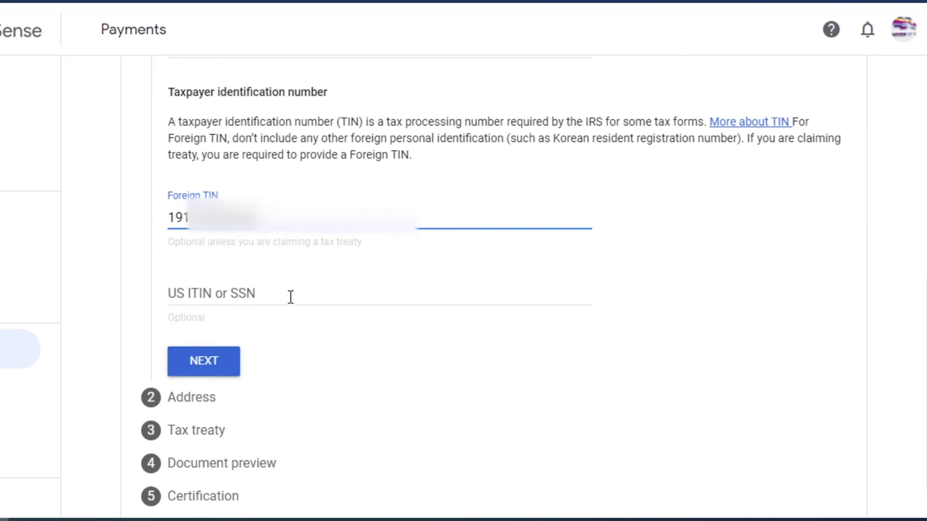
pyautogui.click(263, 294)
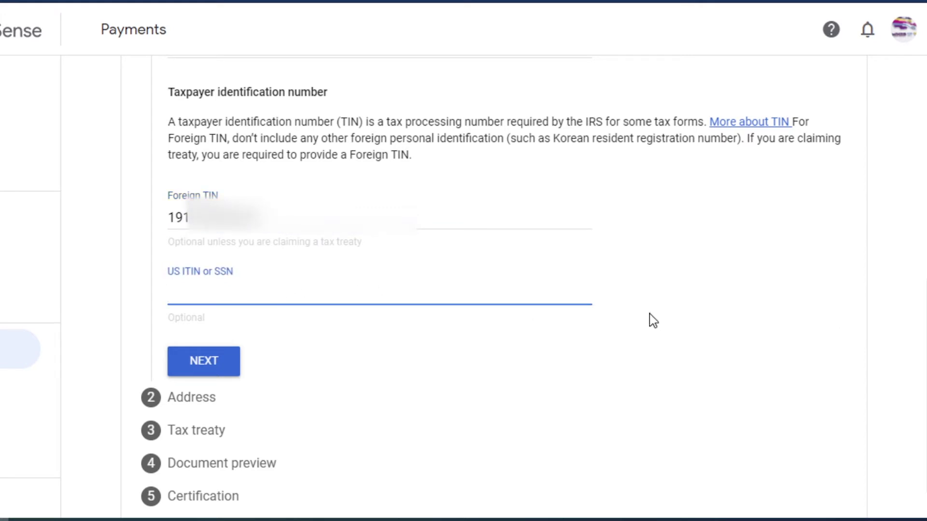
pyautogui.click(202, 365)
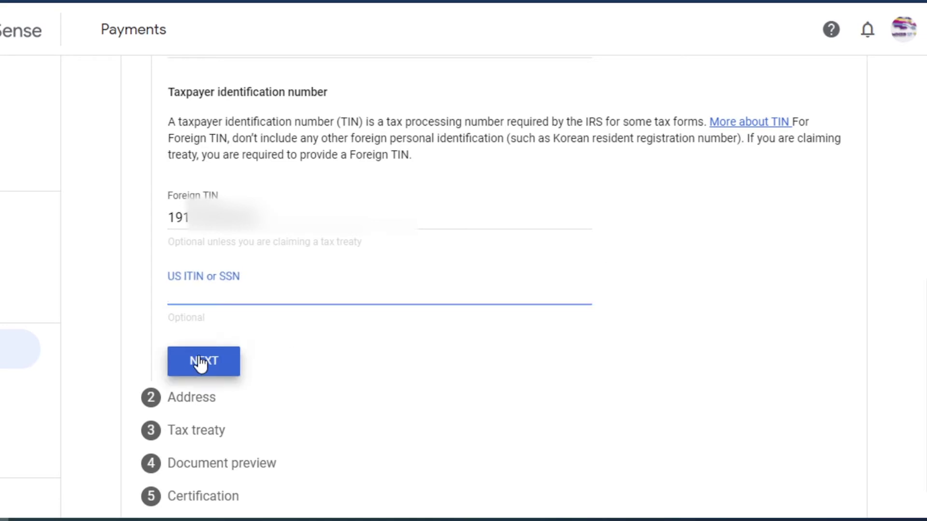
# Enter the PO Box/in-care-of residence address, use it as mailing address, and continue
pyautogui.scroll(3, 438, 347)
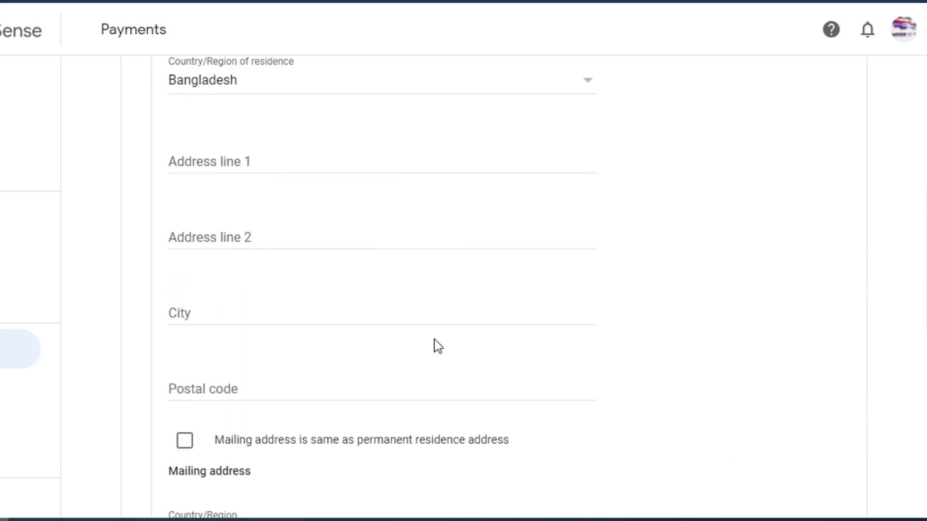
pyautogui.scroll(2, 438, 346)
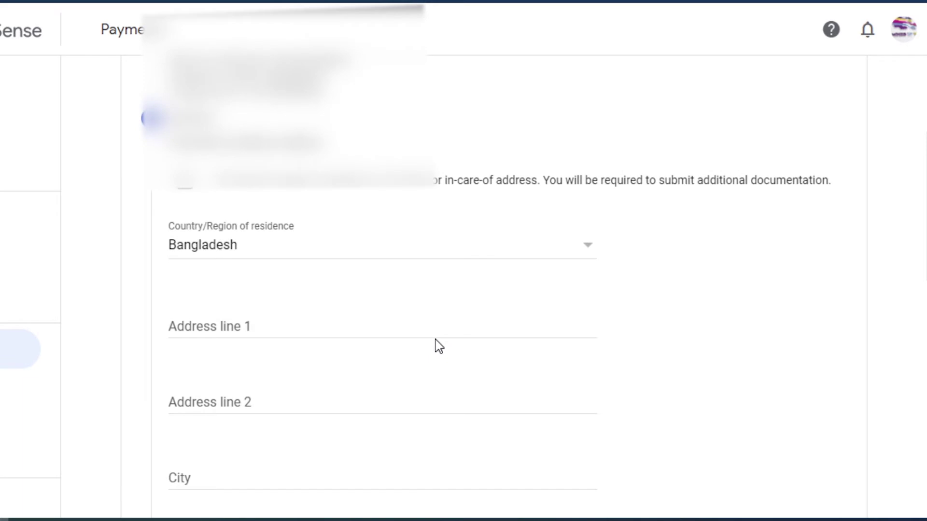
pyautogui.scroll(2, 438, 346)
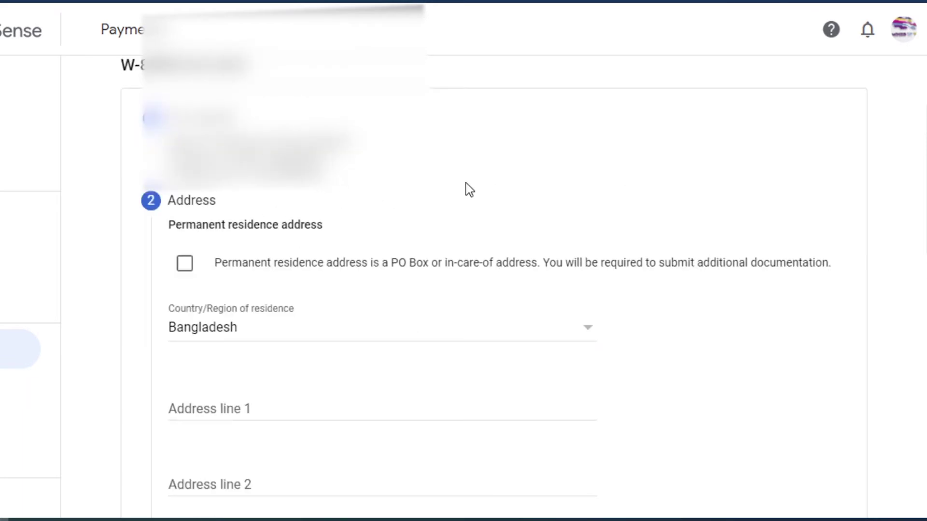
pyautogui.scroll(-2, 447, 194)
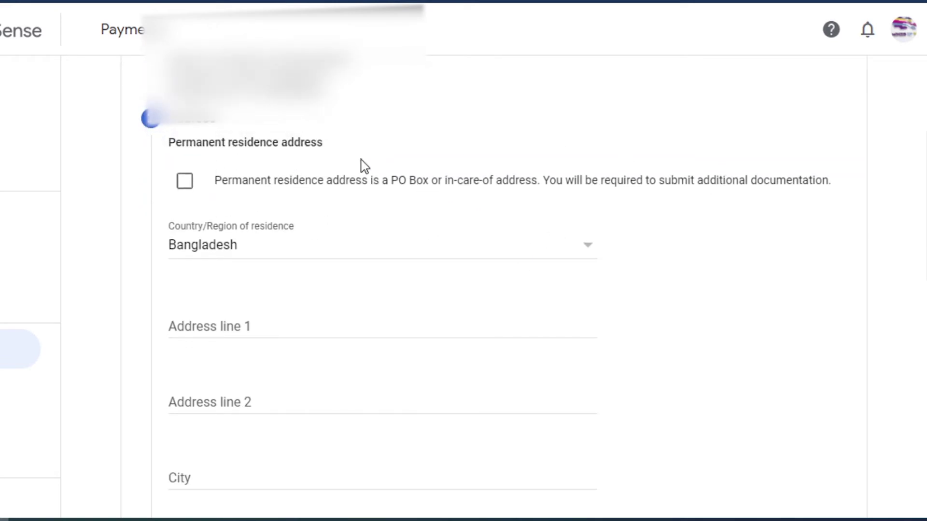
pyautogui.click(185, 184)
pyautogui.scroll(-2, 686, 244)
pyautogui.click(251, 244)
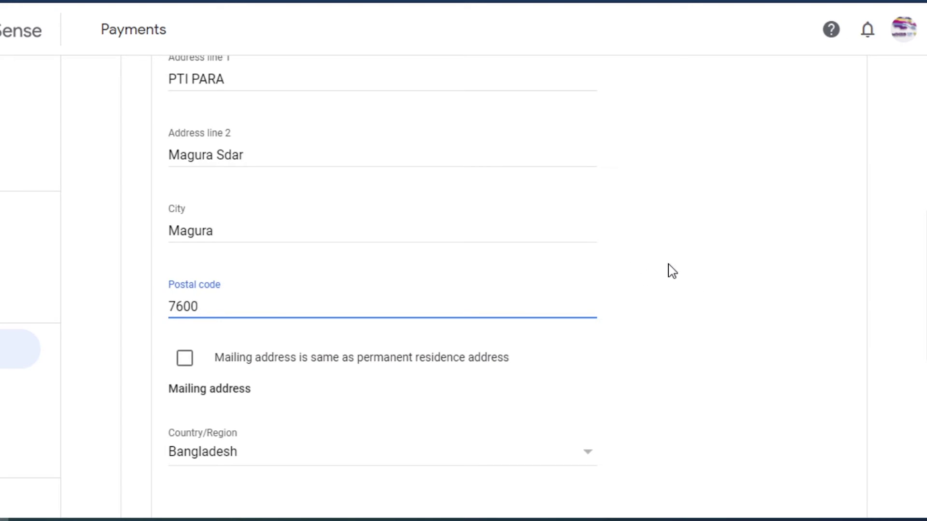
pyautogui.scroll(-3, 669, 270)
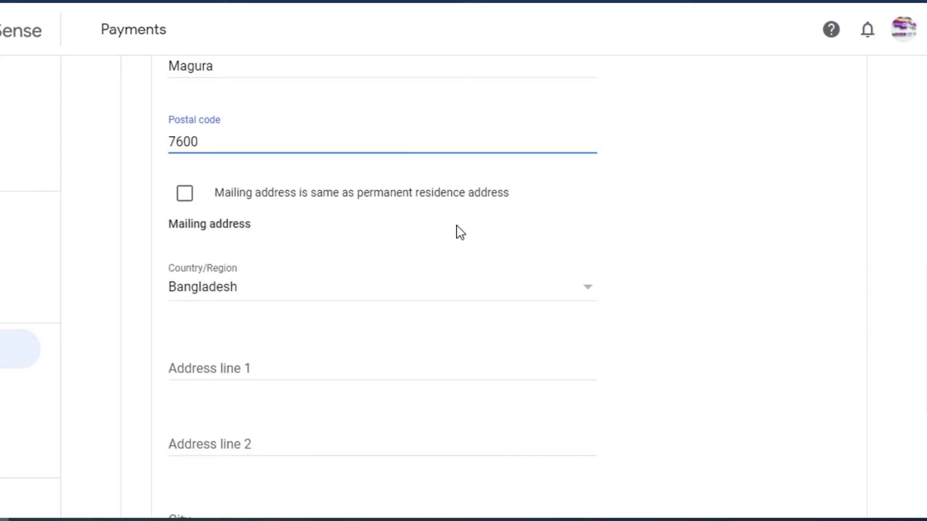
pyautogui.click(185, 196)
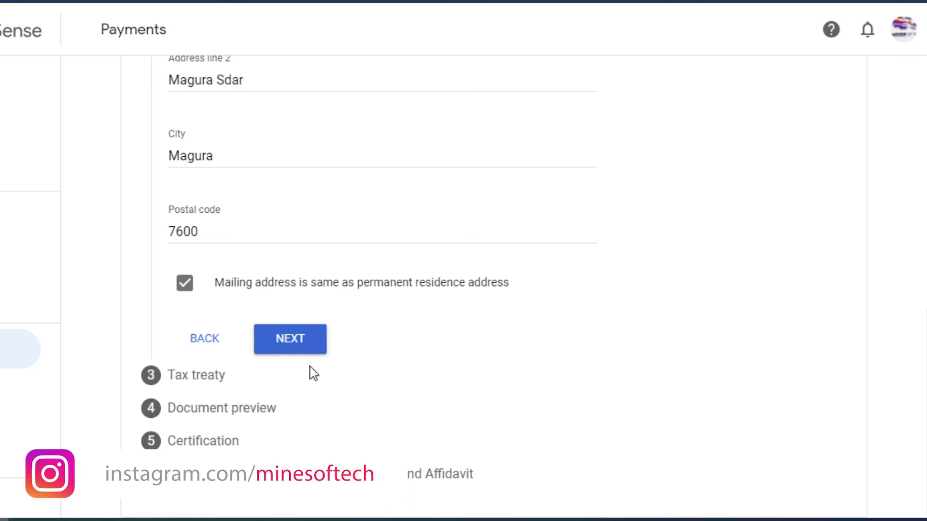
pyautogui.click(296, 345)
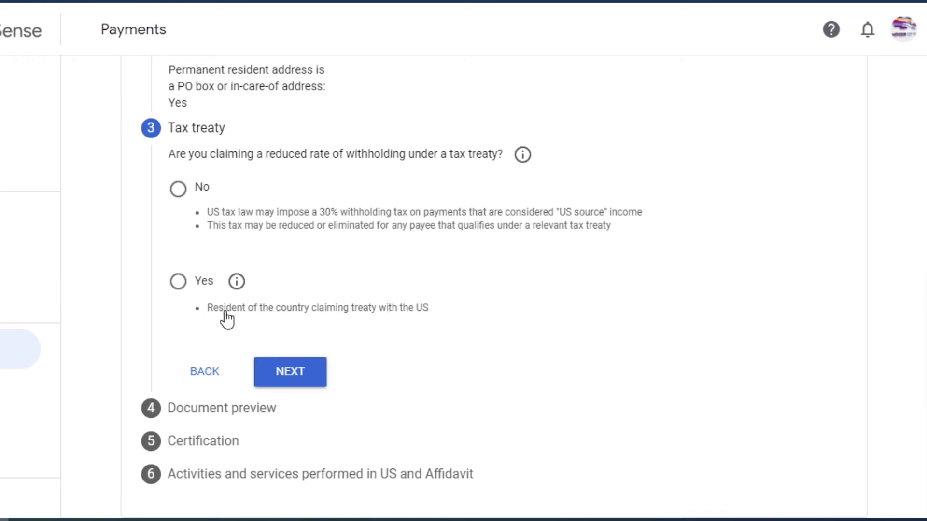
# Claim a reduced treaty rate, confirm treaty residency, and choose Bangladesh as treaty country
pyautogui.click(178, 282)
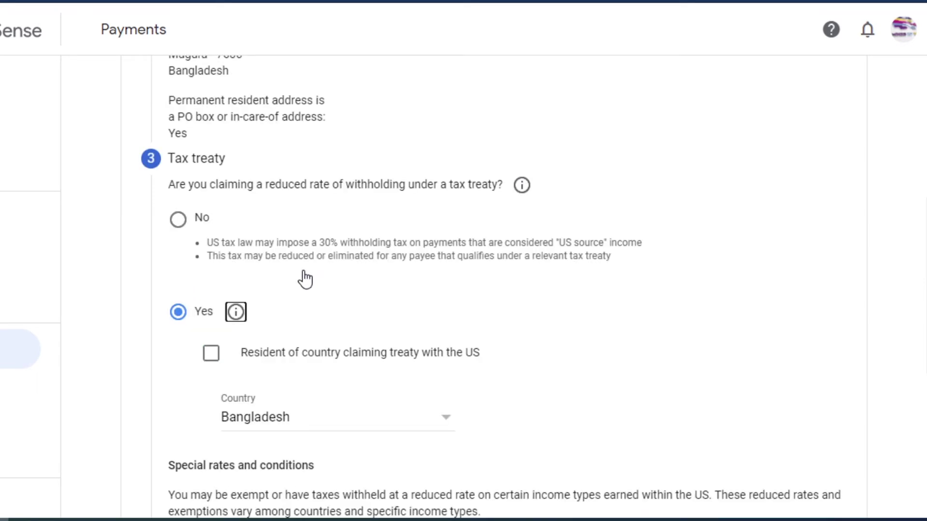
pyautogui.click(179, 221)
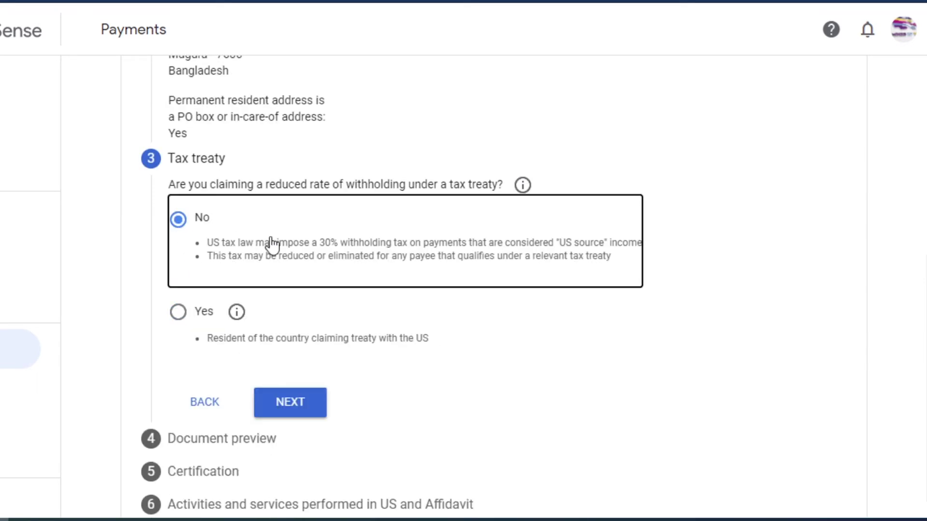
pyautogui.click(179, 319)
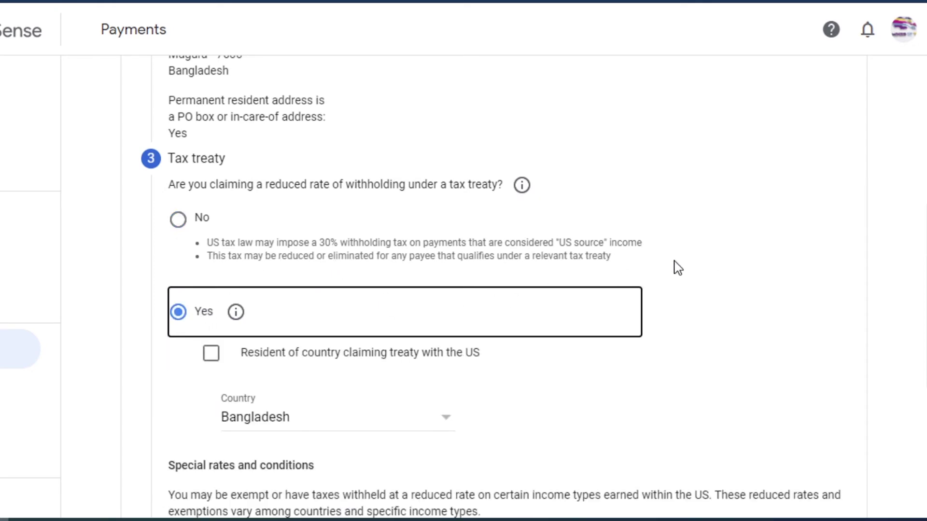
pyautogui.scroll(-3, 678, 268)
pyautogui.click(211, 198)
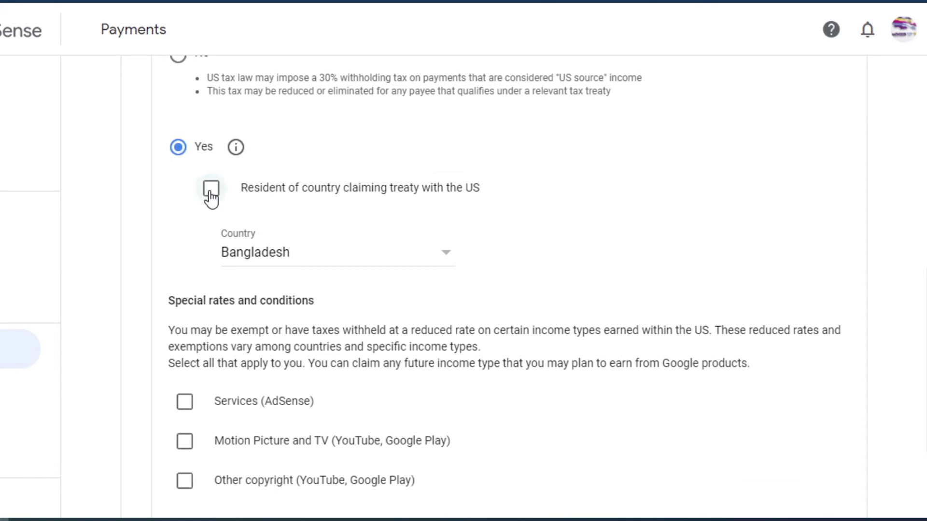
pyautogui.click(447, 258)
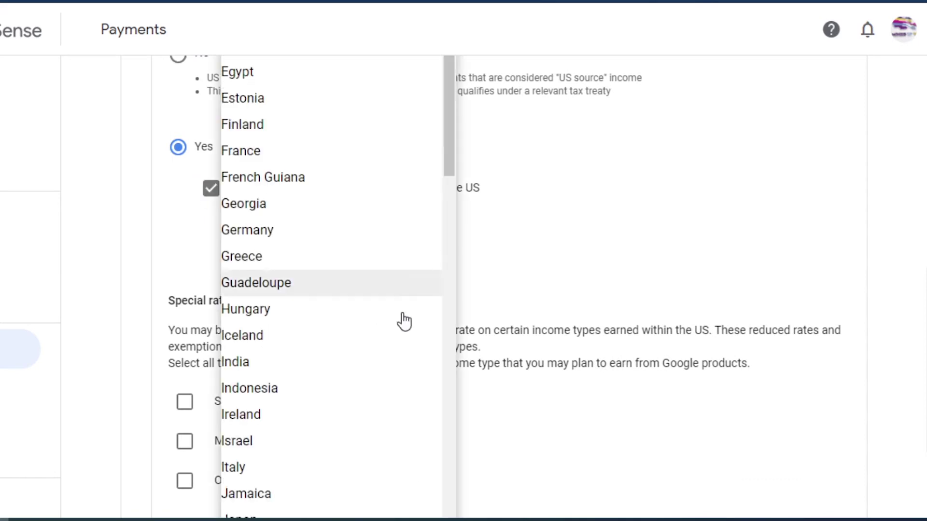
pyautogui.rightClick(356, 385)
pyautogui.click(356, 385)
pyautogui.click(306, 261)
pyautogui.scroll(10, 323, 343)
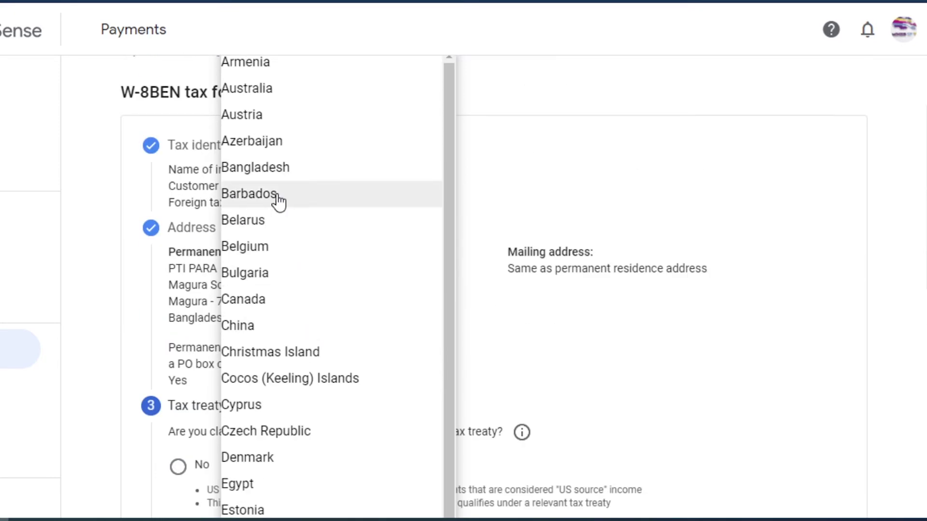
pyautogui.click(273, 179)
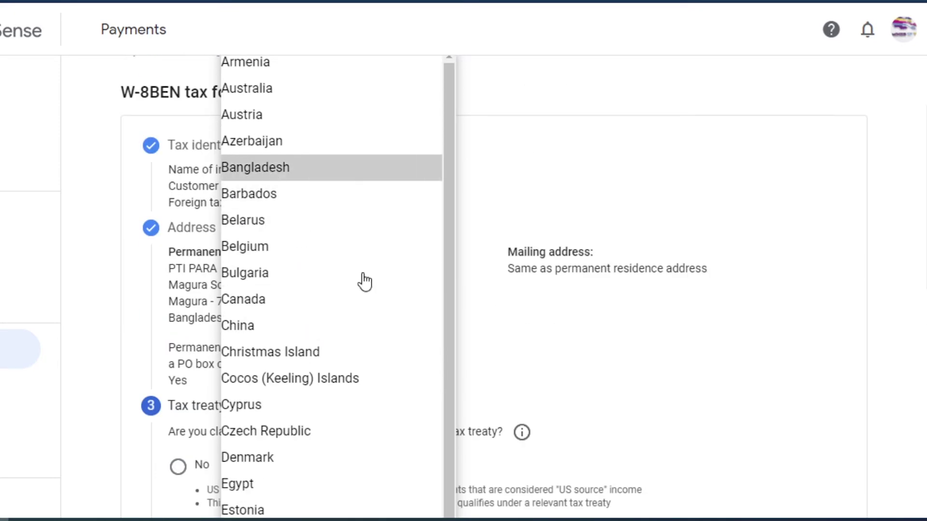
# Claim Services (AdSense) income under Article 7 paragraph 1 at 0%, confirming treaty terms
pyautogui.scroll(-12, 606, 334)
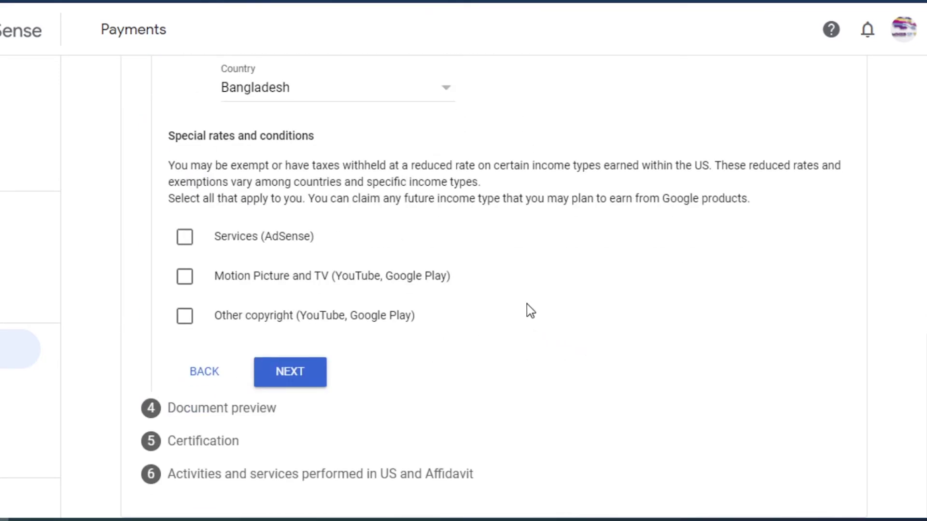
pyautogui.scroll(2, 526, 304)
pyautogui.scroll(-2, 526, 303)
pyautogui.click(188, 245)
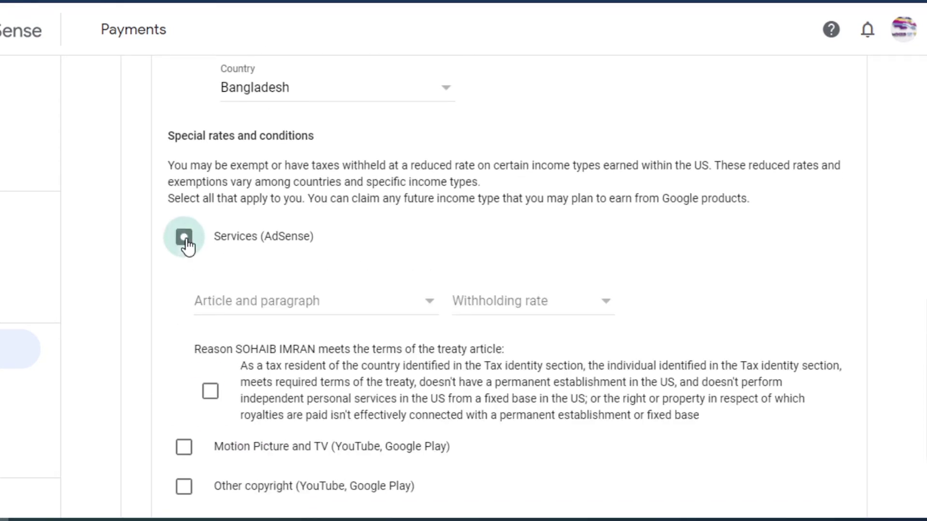
pyautogui.click(416, 303)
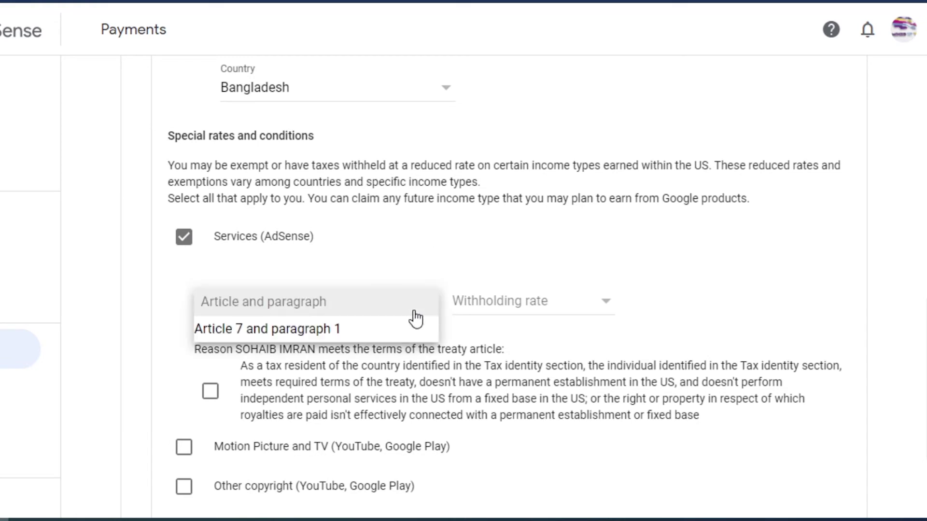
pyautogui.click(288, 331)
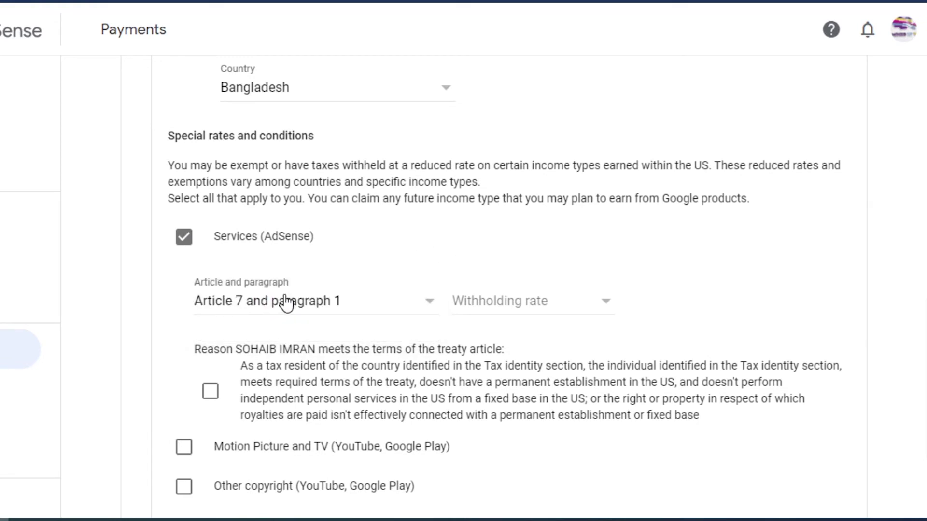
pyautogui.click(590, 313)
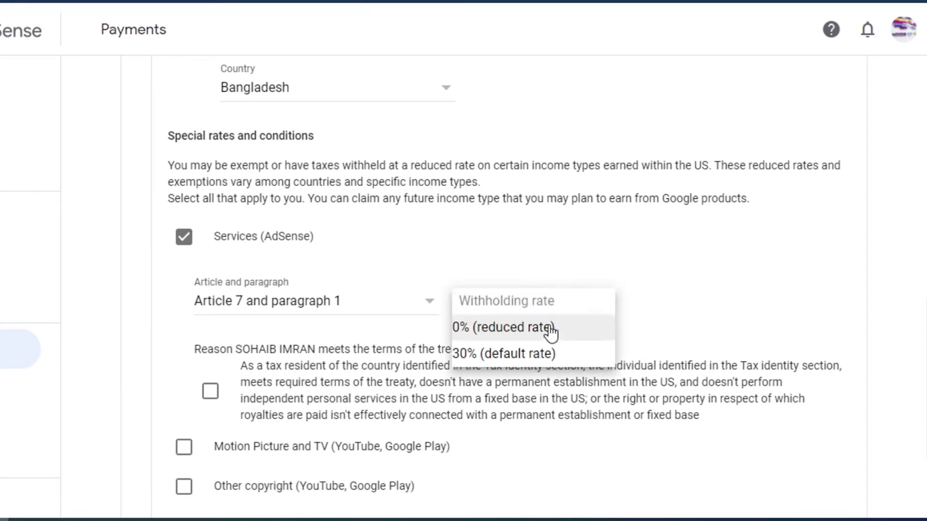
pyautogui.click(508, 333)
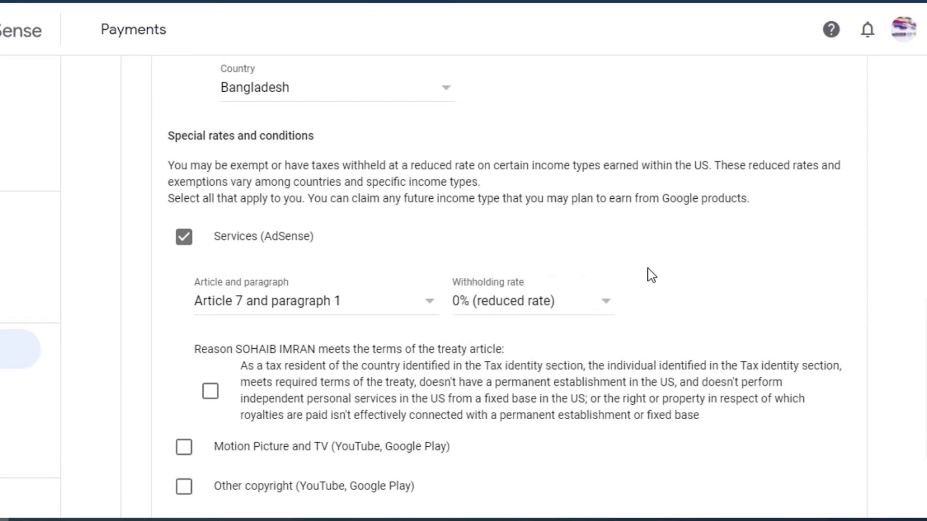
pyautogui.scroll(-3, 653, 275)
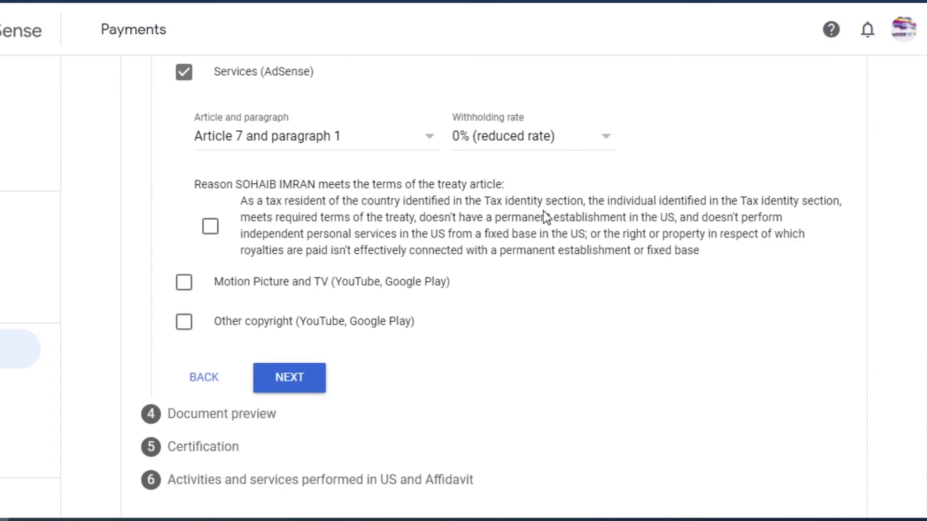
pyautogui.click(210, 226)
# Claim Motion Picture and TV income under Article 12 paragraph 2 at 10%, confirming treaty terms
pyautogui.click(183, 288)
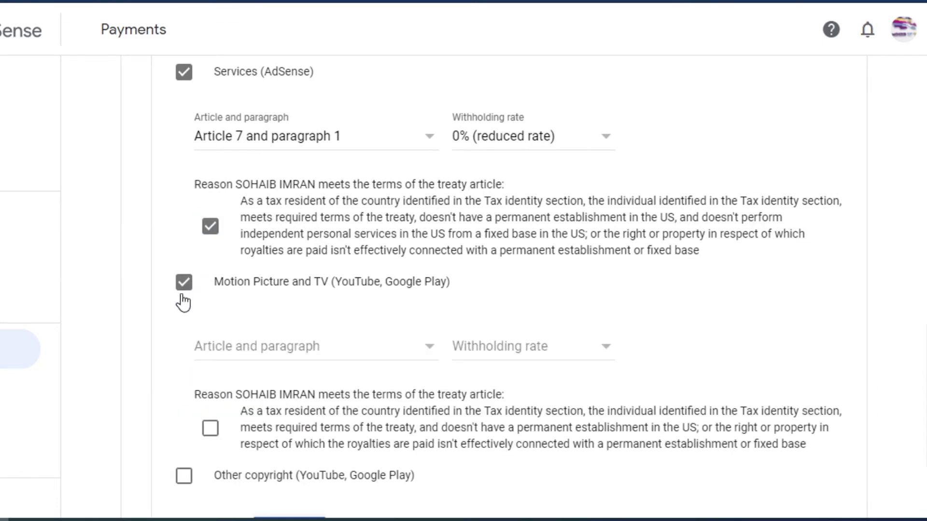
pyautogui.scroll(-3, 250, 256)
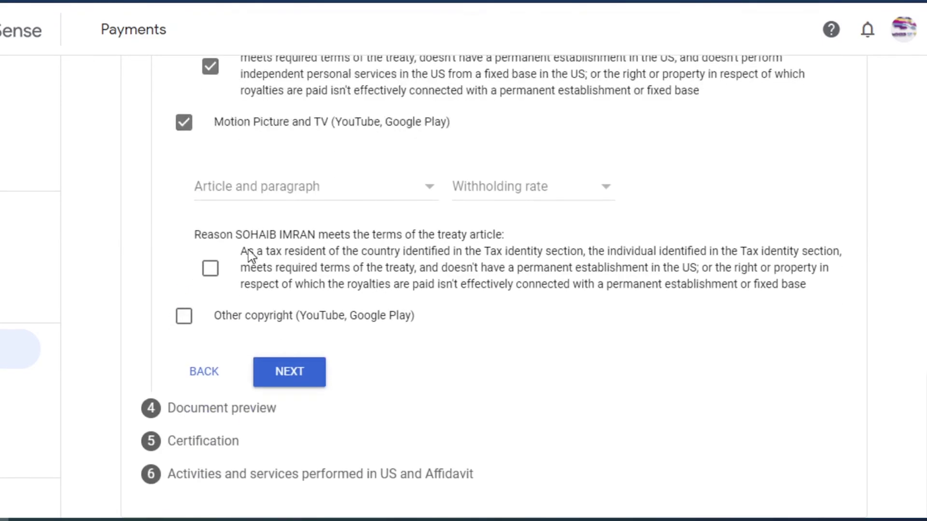
pyautogui.click(416, 191)
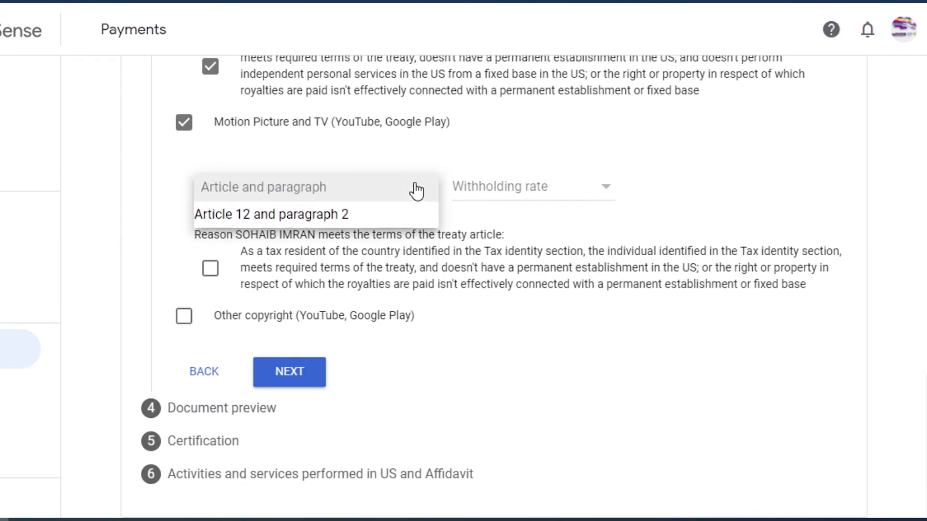
pyautogui.click(312, 218)
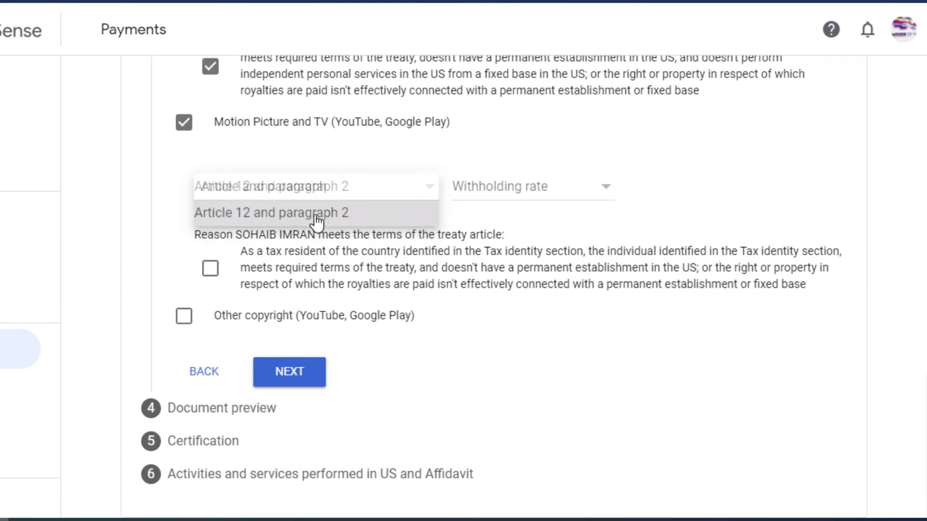
pyautogui.click(596, 194)
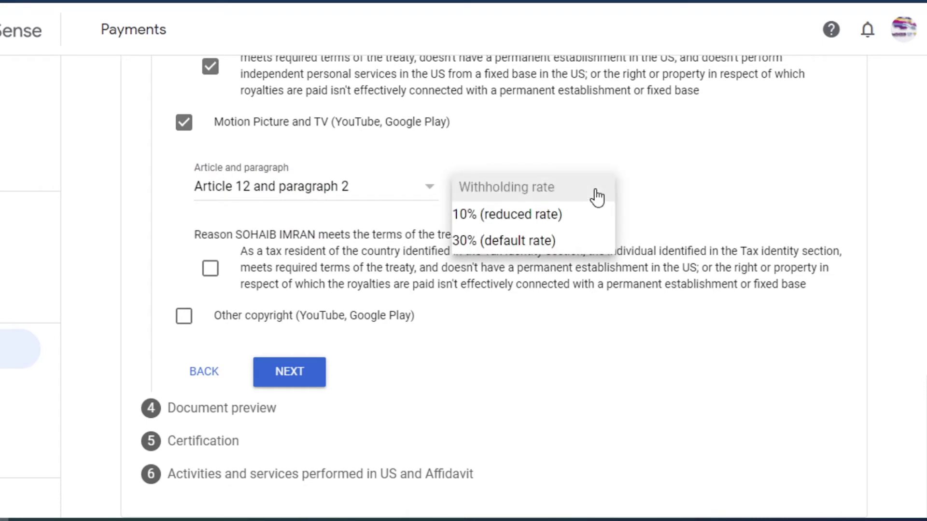
pyautogui.click(521, 219)
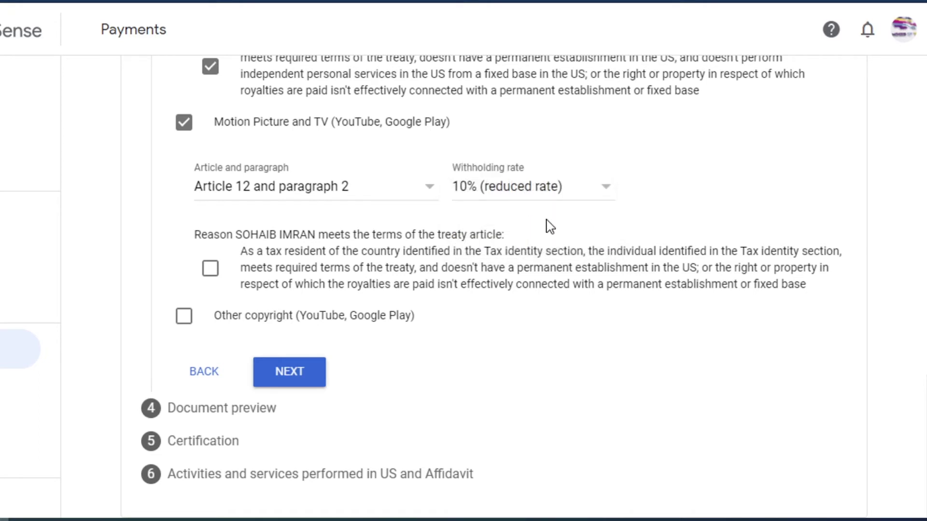
pyautogui.click(210, 268)
# Claim Other copyright income under Article 12 paragraph 2 at 10%, certify the reason, and continue
pyautogui.click(184, 318)
pyautogui.scroll(-2, 457, 341)
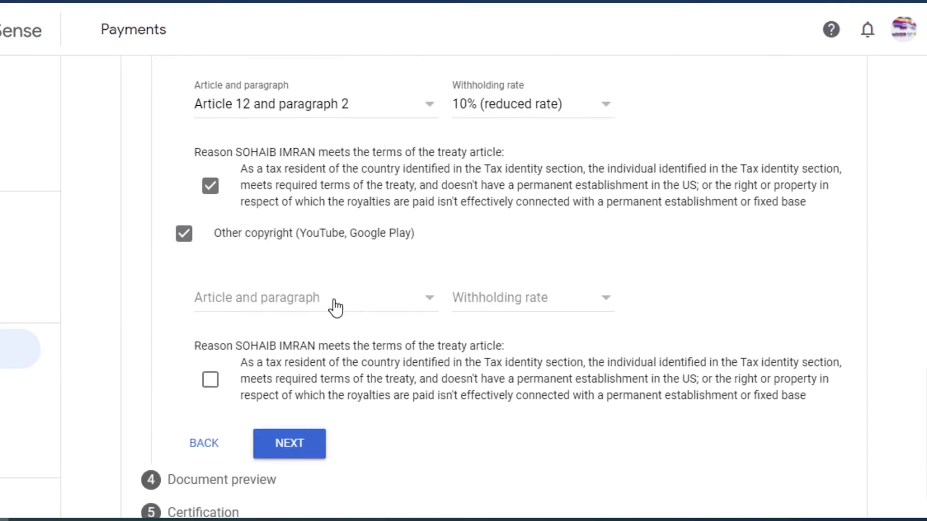
pyautogui.click(356, 307)
pyautogui.click(290, 336)
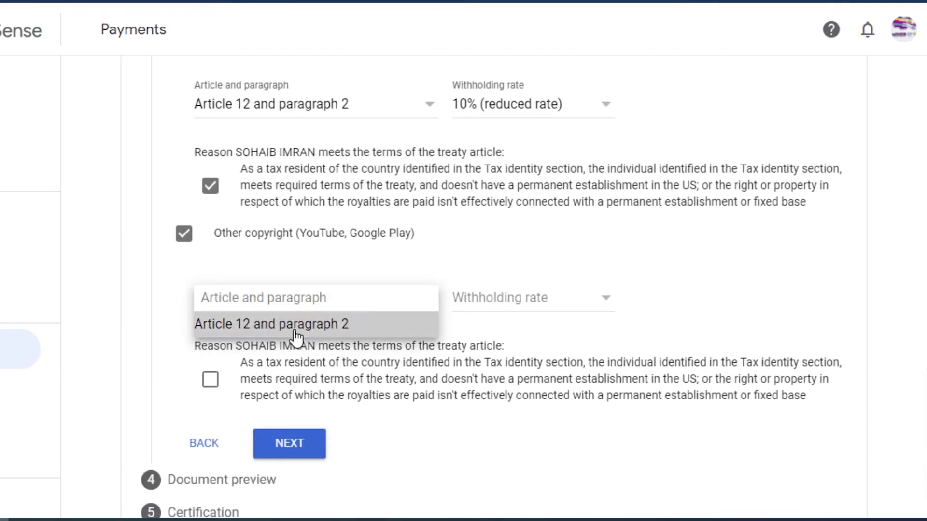
pyautogui.click(583, 303)
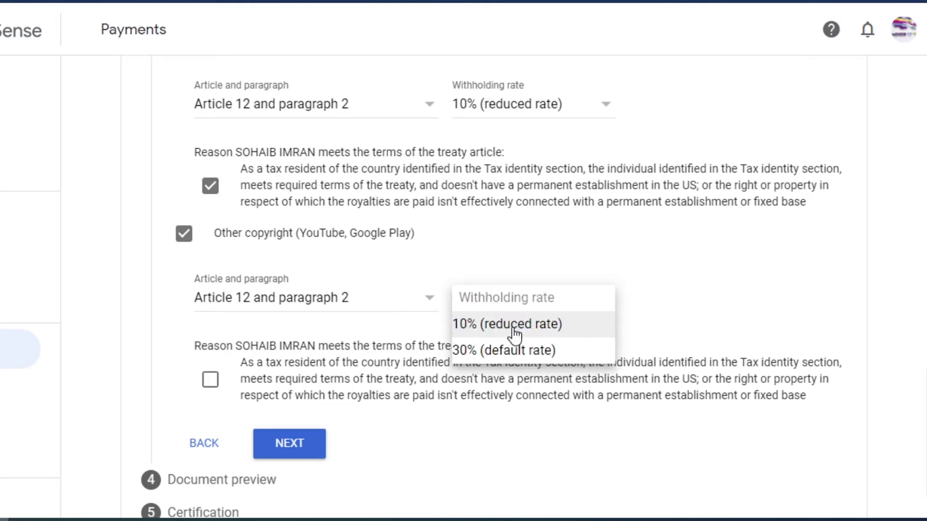
pyautogui.click(514, 330)
pyautogui.scroll(-2, 630, 315)
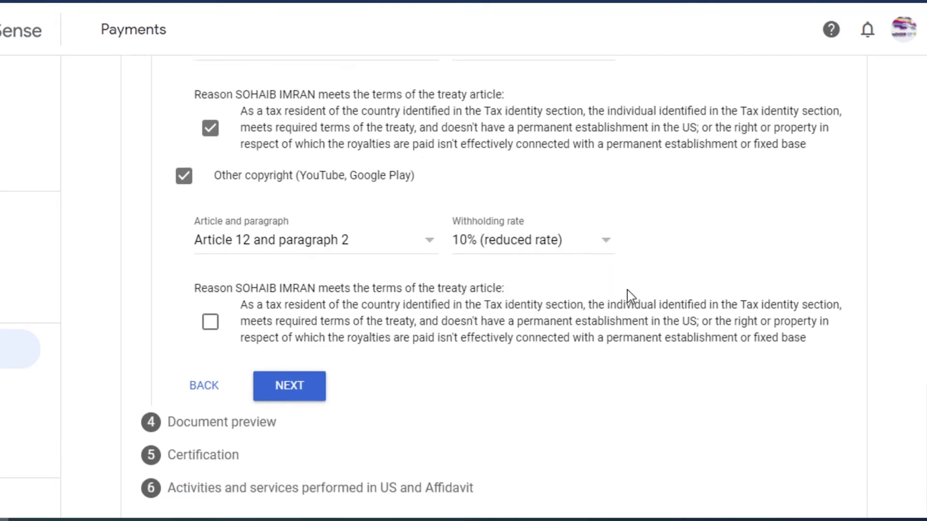
pyautogui.click(211, 314)
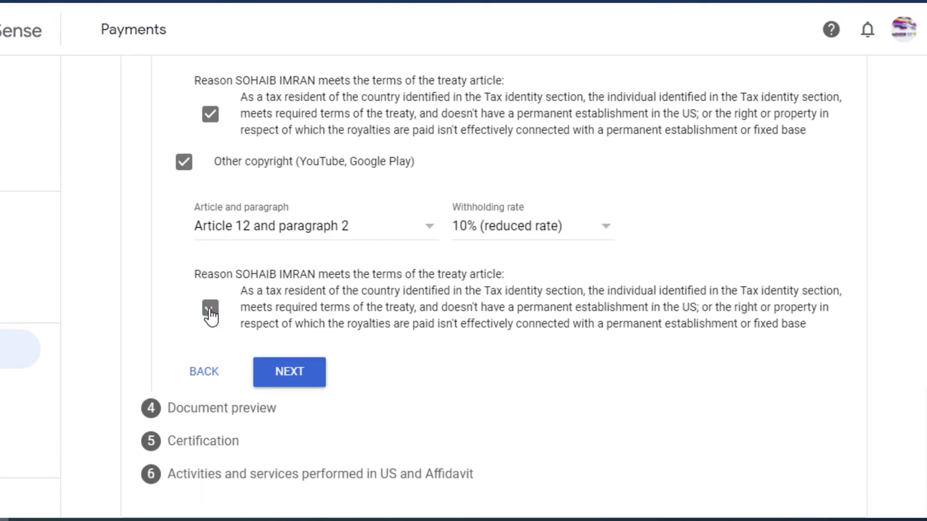
pyautogui.click(288, 372)
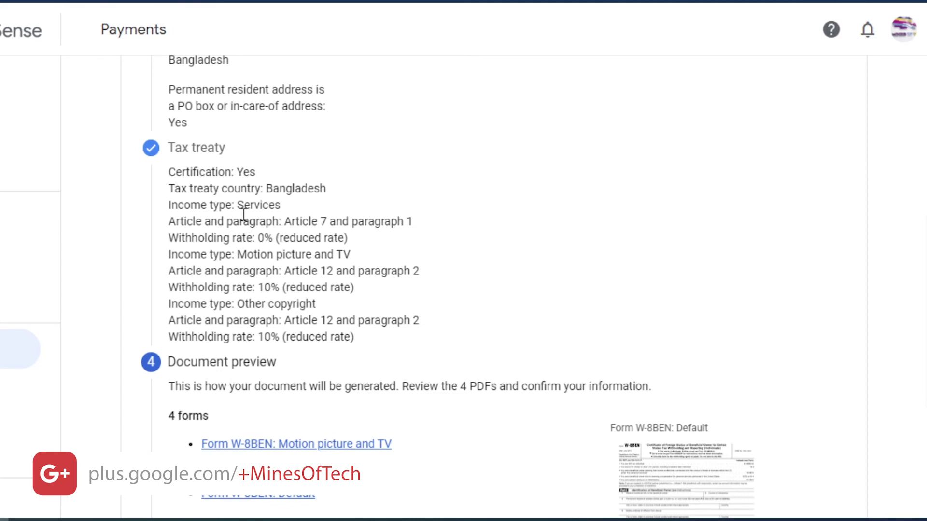
# Check the preview's Certification answer and Bangladesh treaty country, then download the Default W-8BEN PDF
pyautogui.doubleClick(239, 174)
pyautogui.moveTo(273, 193); pyautogui.dragTo(326, 190)
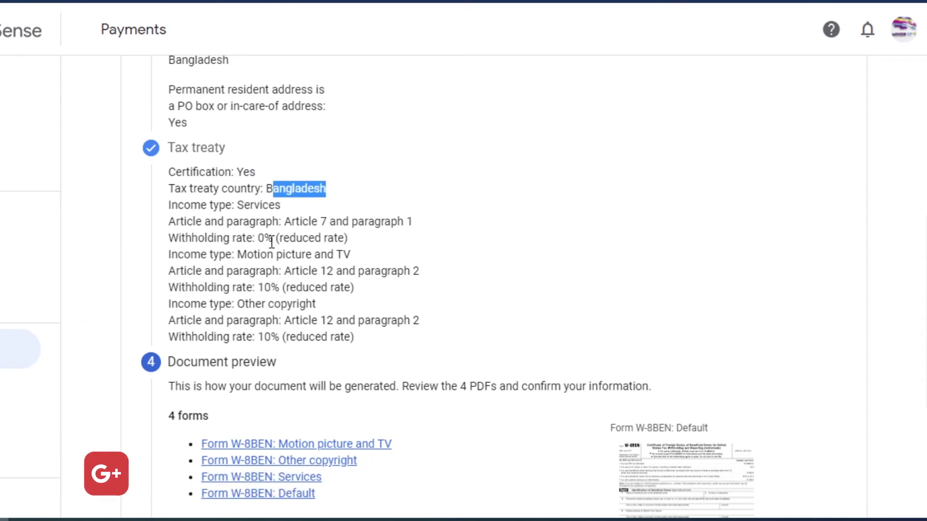
pyautogui.scroll(-1, 351, 240)
pyautogui.scroll(-5, 511, 253)
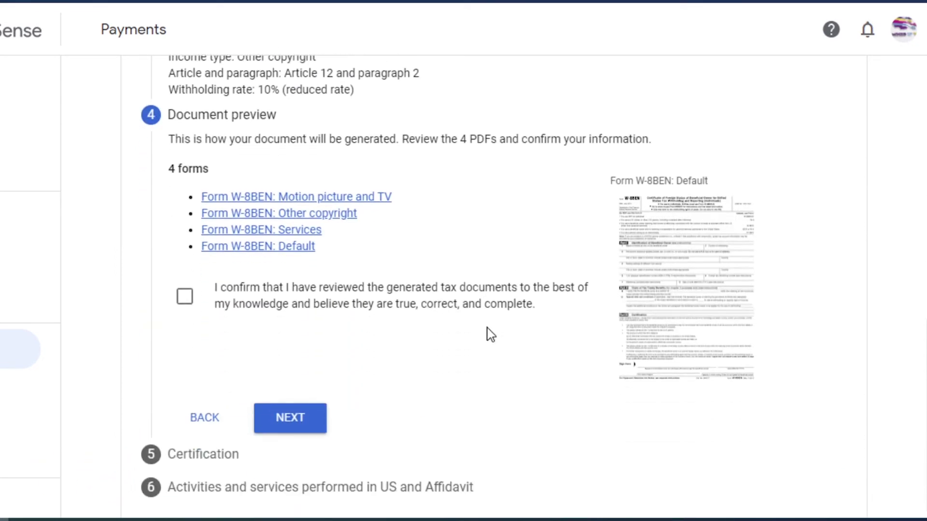
pyautogui.click(680, 281)
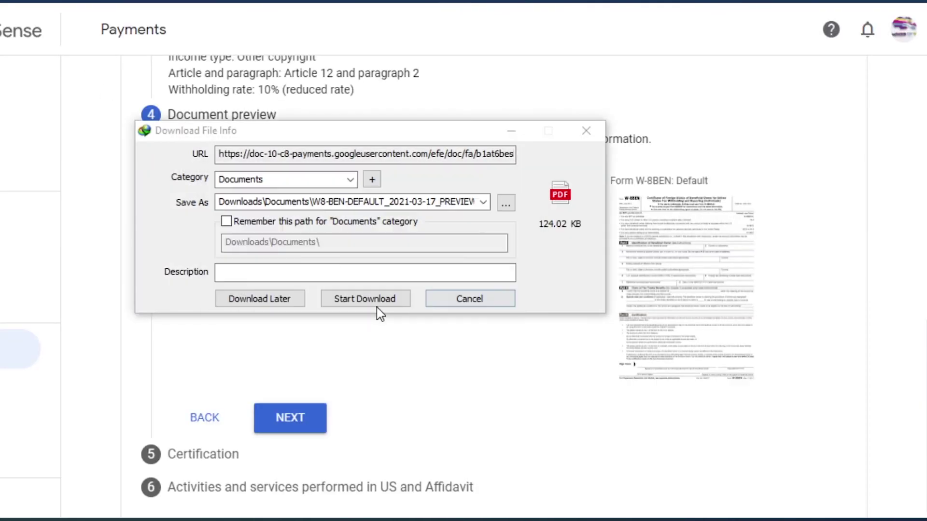
pyautogui.click(375, 301)
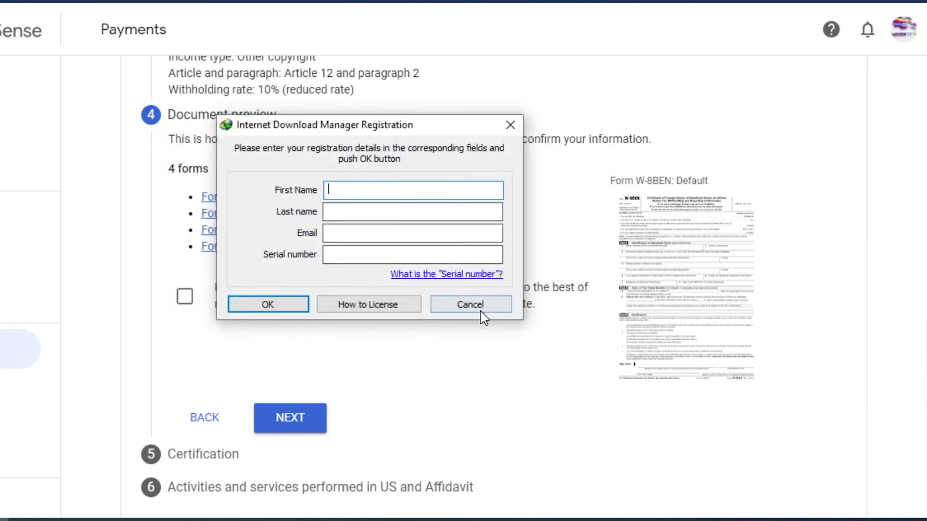
pyautogui.click(480, 309)
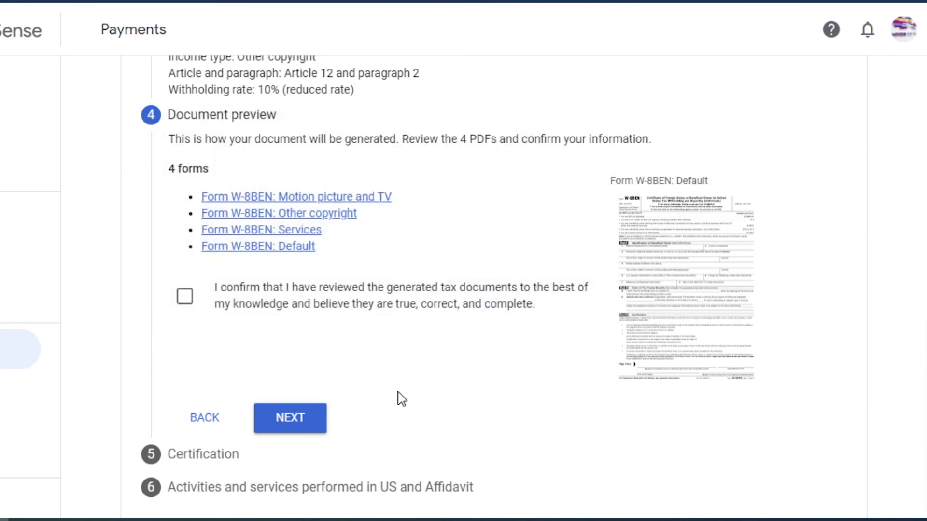
# Confirm the four tax documents were reviewed and advance to Certification
pyautogui.click(290, 418)
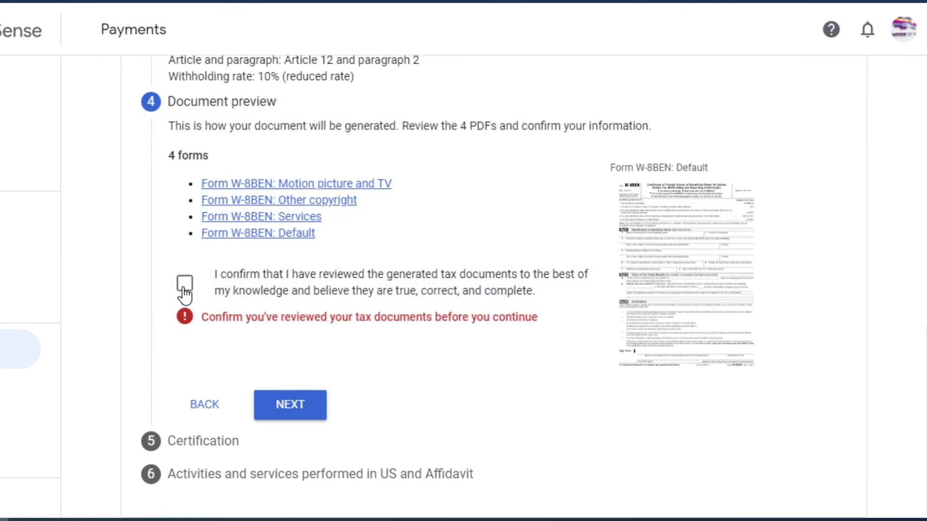
pyautogui.click(185, 286)
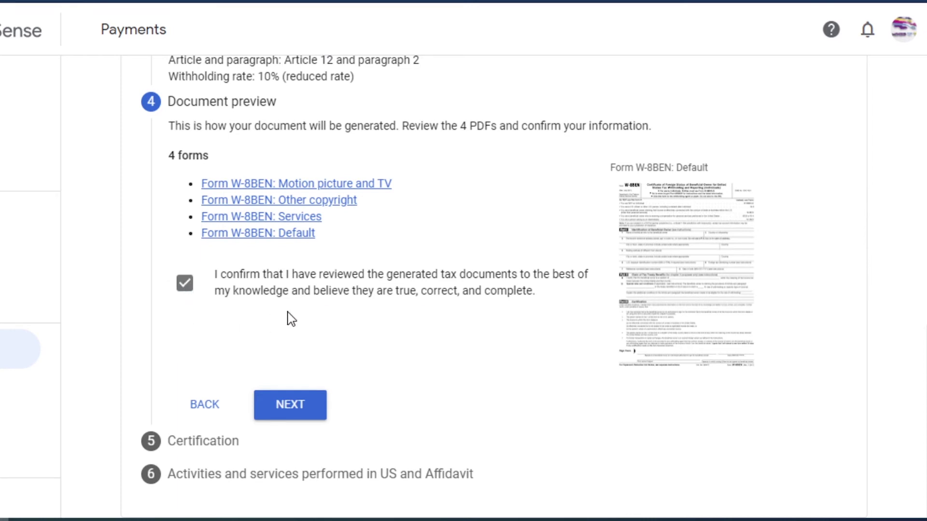
pyautogui.click(303, 408)
pyautogui.scroll(-6, 391, 405)
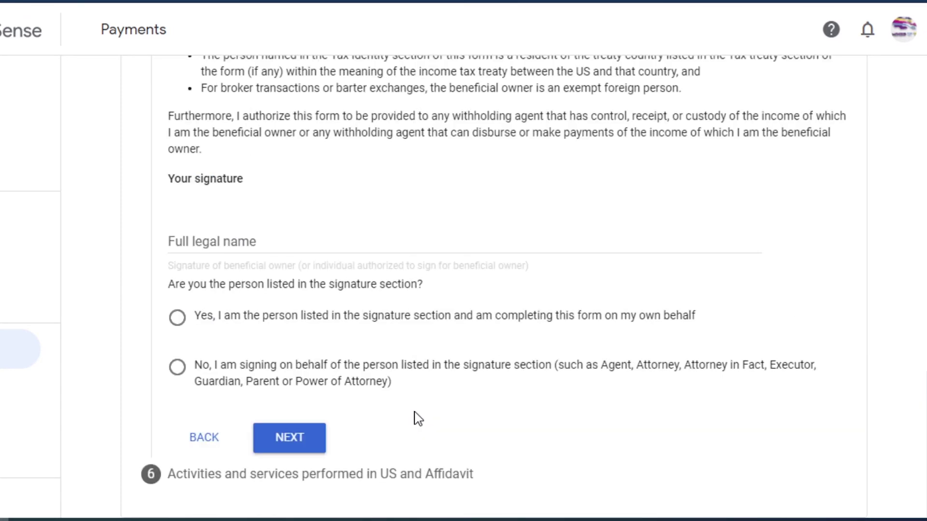
# Paste the signer's full legal name, confirm being the listed person, and continue to step 6
pyautogui.click(280, 246)
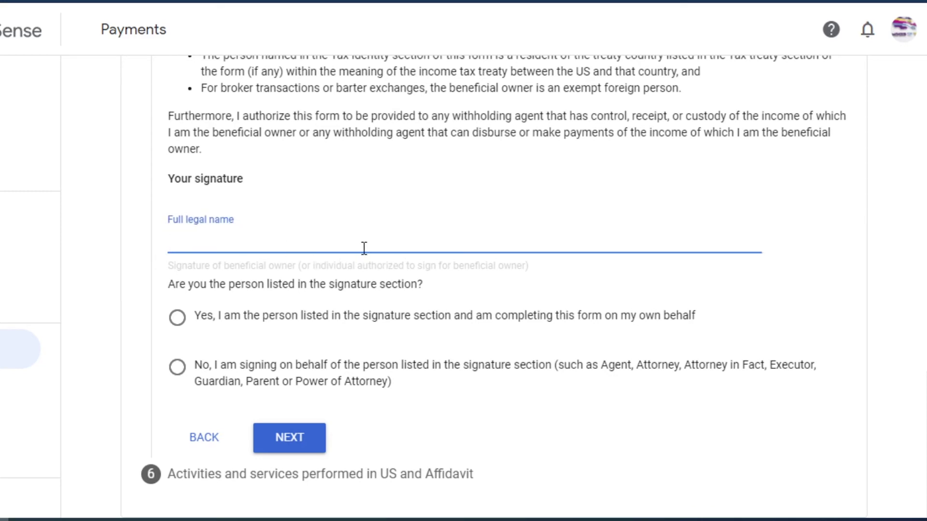
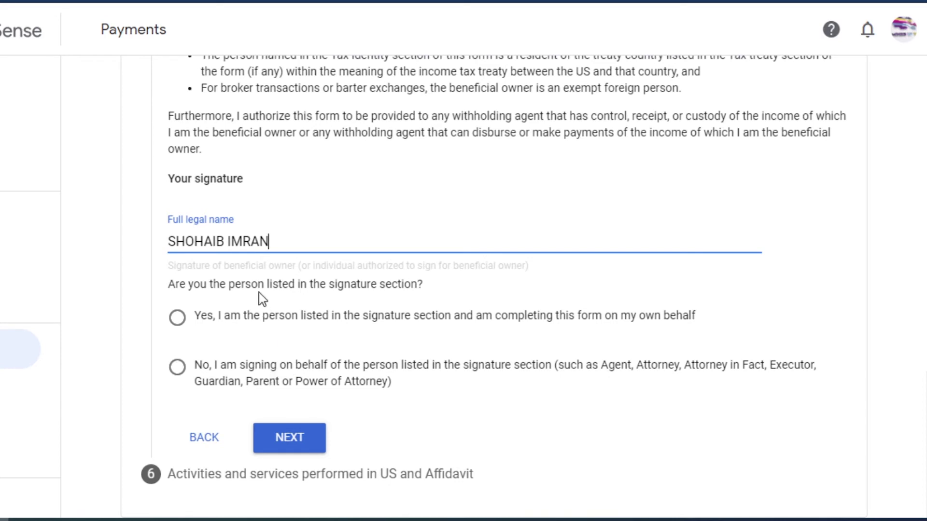
pyautogui.moveTo(251, 241); pyautogui.dragTo(185, 241)
pyautogui.click(273, 243)
pyautogui.click(179, 320)
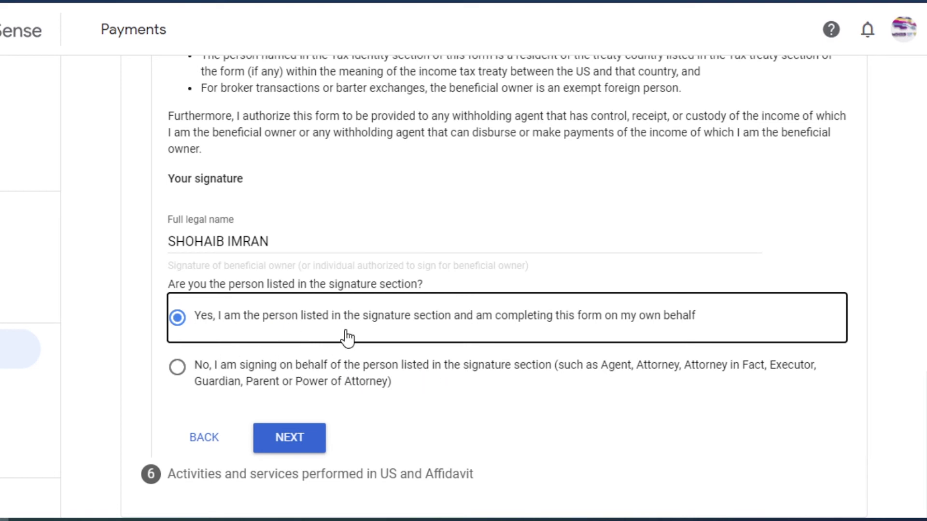
pyautogui.click(304, 445)
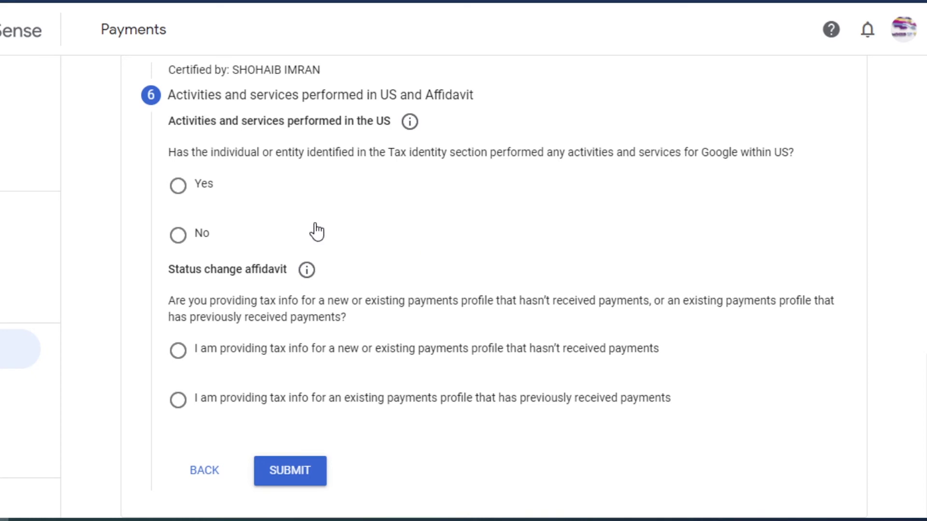
# Declare no services performed in the US and certify they are performed outside it
pyautogui.click(178, 235)
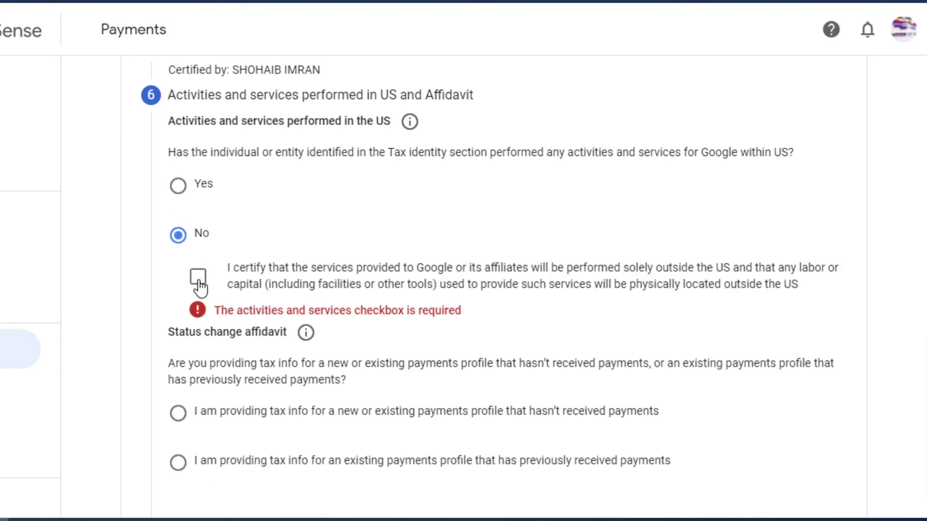
pyautogui.click(199, 279)
pyautogui.scroll(-1, 444, 270)
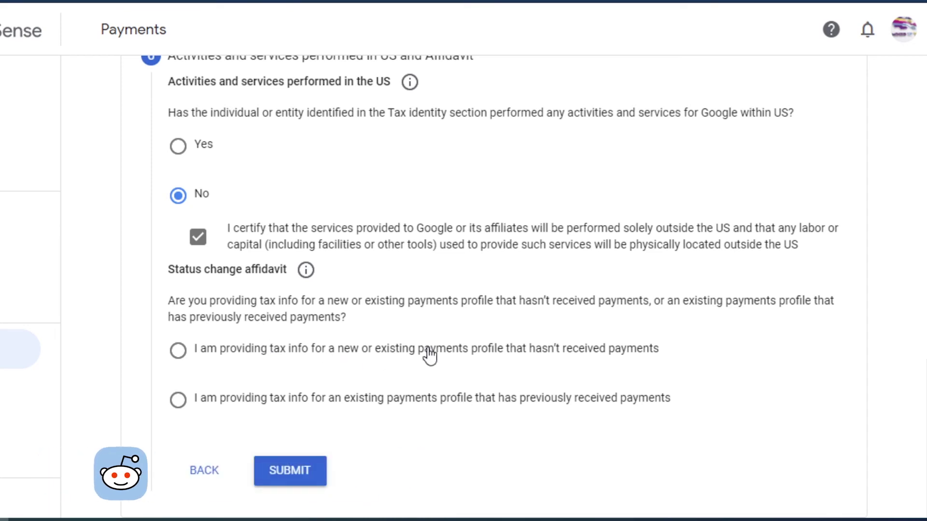
# State the profile previously received payments with unchanged tax info, leave Changes blank, and submit
pyautogui.click(179, 401)
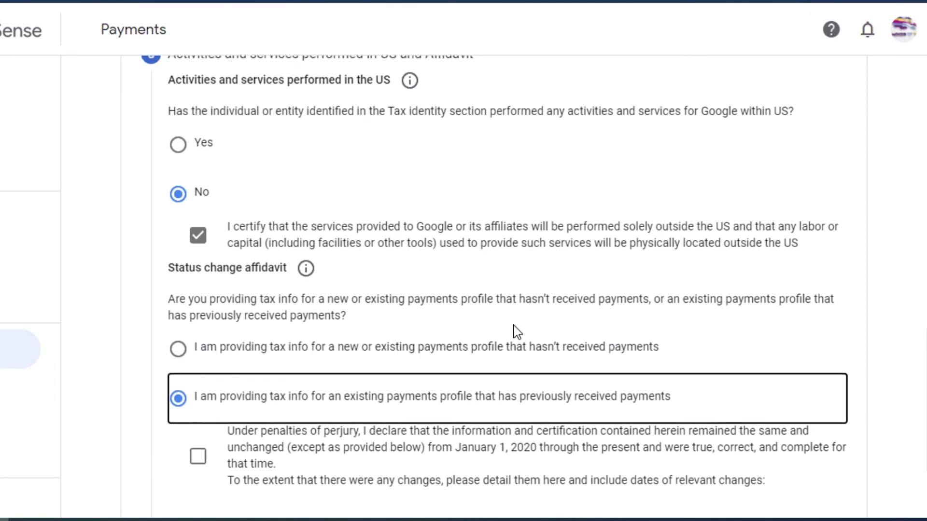
pyautogui.scroll(-3, 516, 332)
pyautogui.click(199, 311)
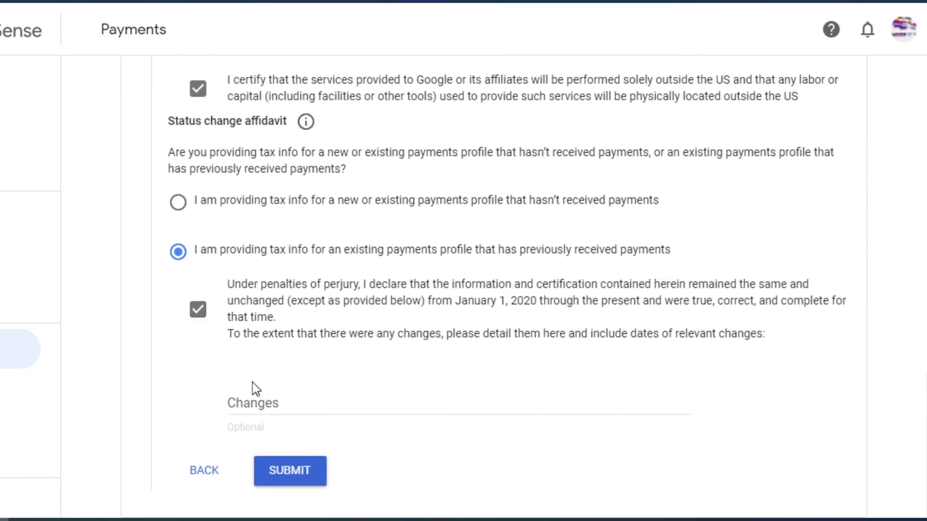
pyautogui.click(289, 404)
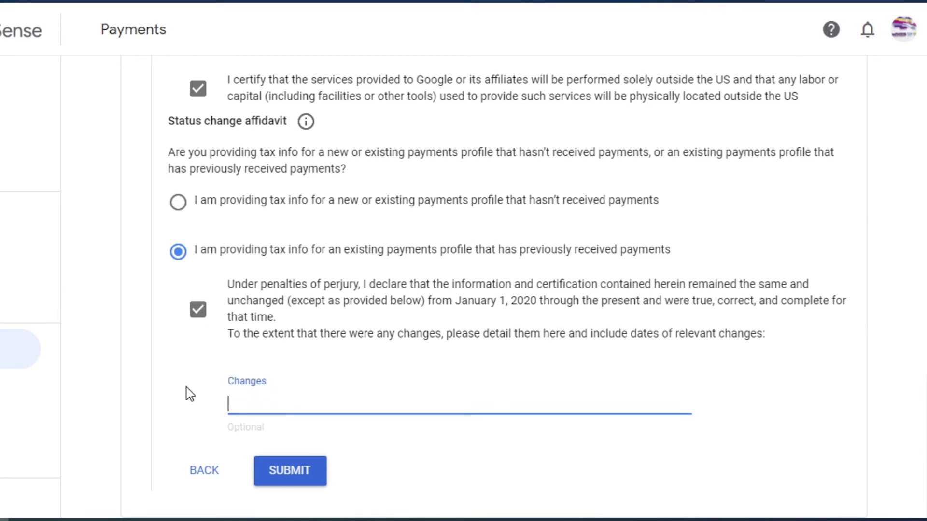
pyautogui.click(167, 370)
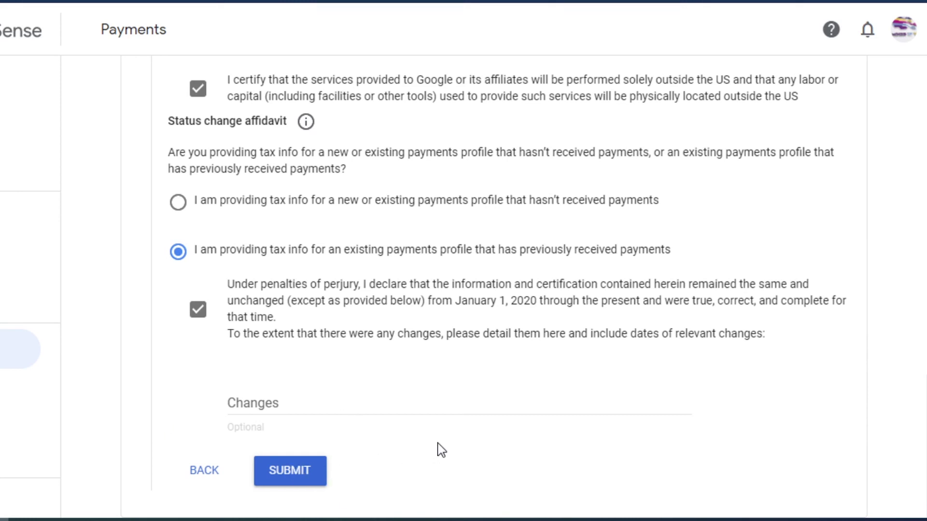
pyautogui.click(294, 478)
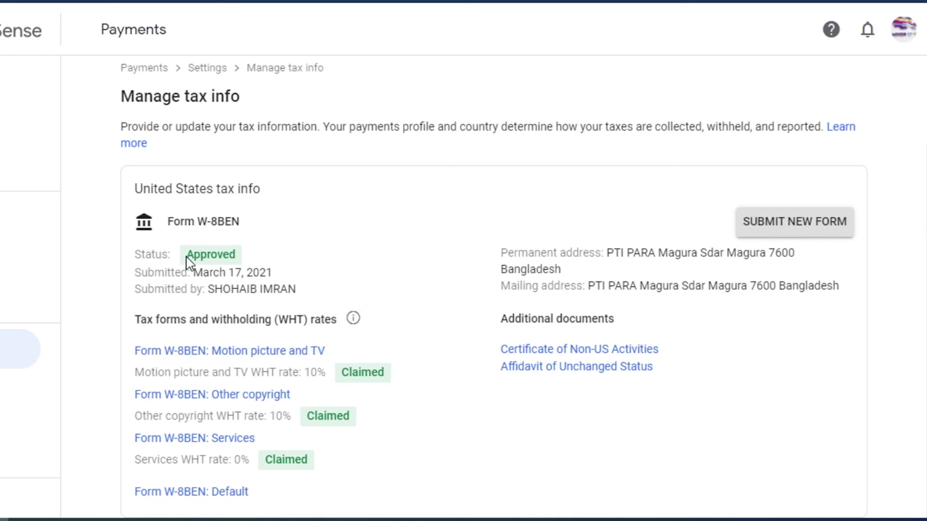
# Highlight the Approved status and the Claimed rates for Motion picture, Other copyright and Services
pyautogui.moveTo(186, 256); pyautogui.dragTo(406, 274)
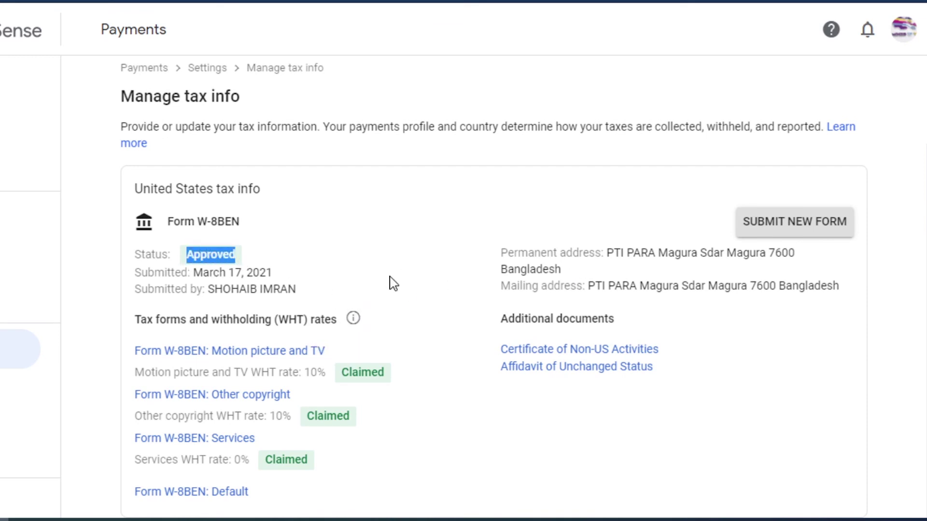
pyautogui.moveTo(342, 372); pyautogui.dragTo(386, 373)
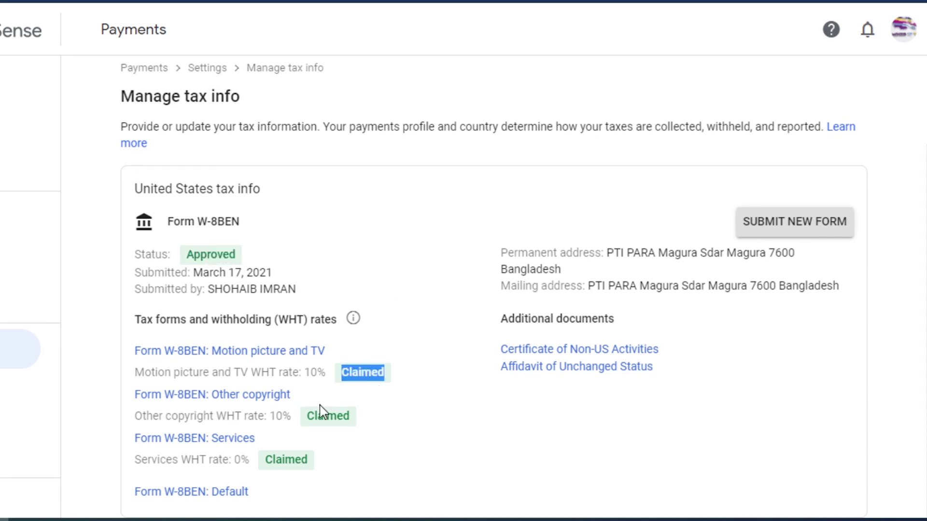
pyautogui.moveTo(308, 416); pyautogui.dragTo(352, 416)
pyautogui.moveTo(265, 460); pyautogui.dragTo(308, 460)
pyautogui.moveTo(186, 254); pyautogui.dragTo(241, 256)
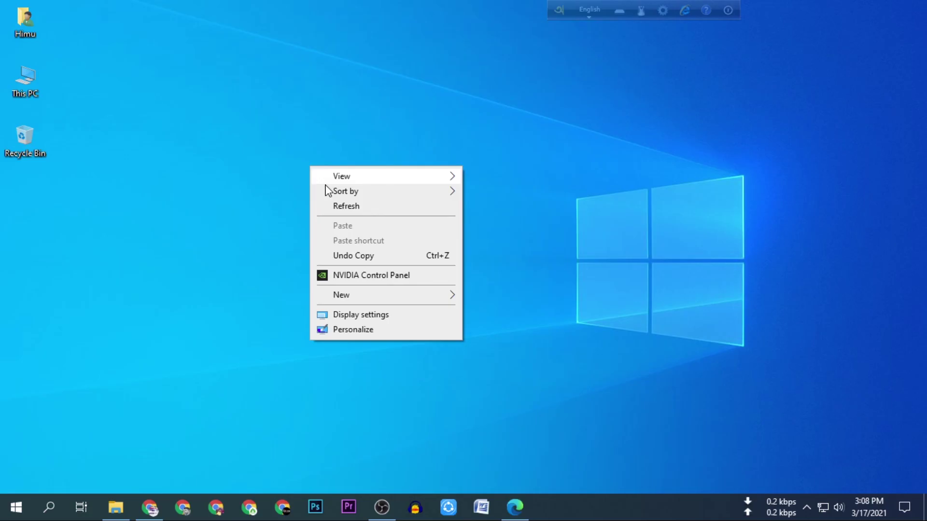
pyautogui.click(332, 206)
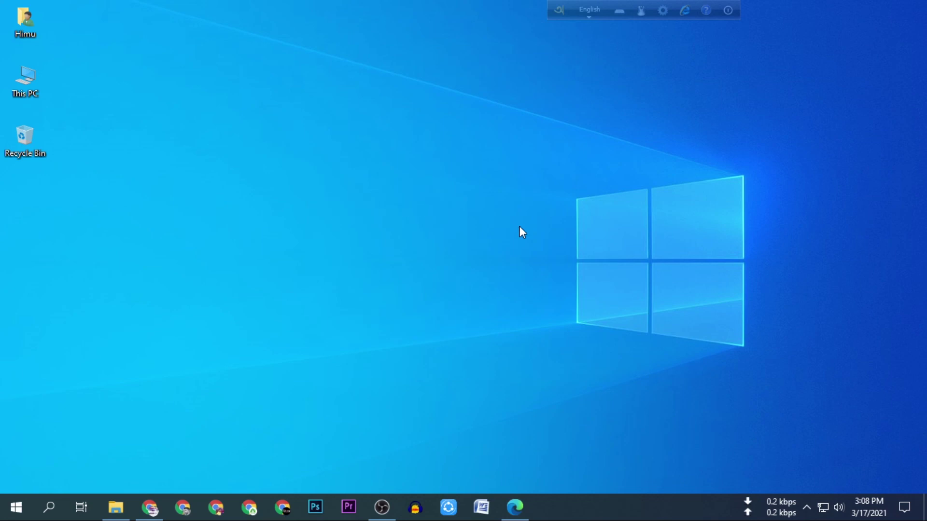